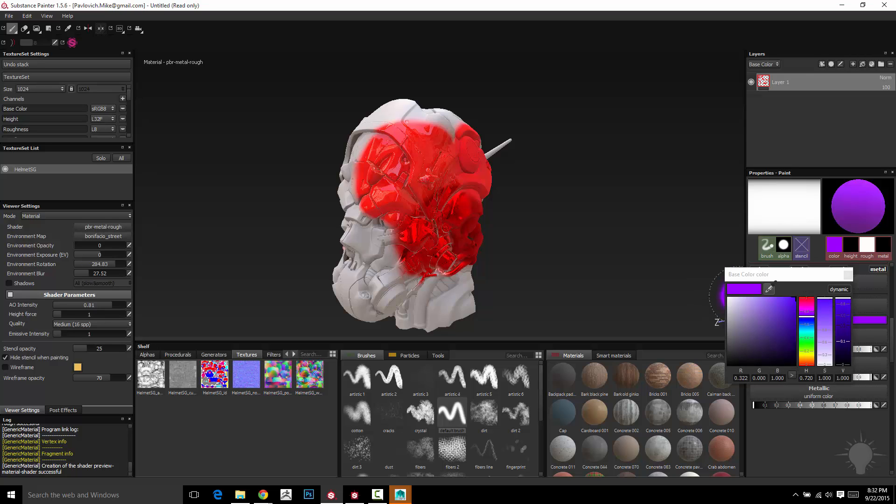
Step: Sample a pink brush color from the toolbar icon with the eyedropper and close the color picker
drag(769, 290, 714, 279)
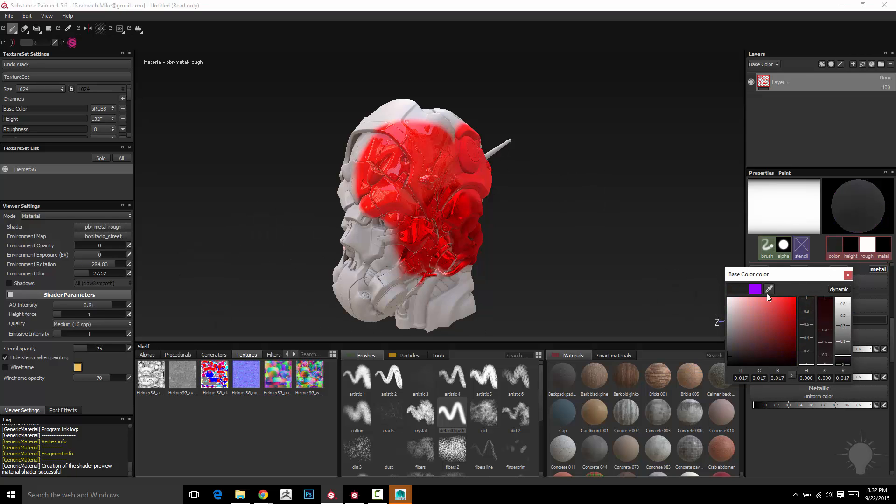
drag(769, 288, 73, 41)
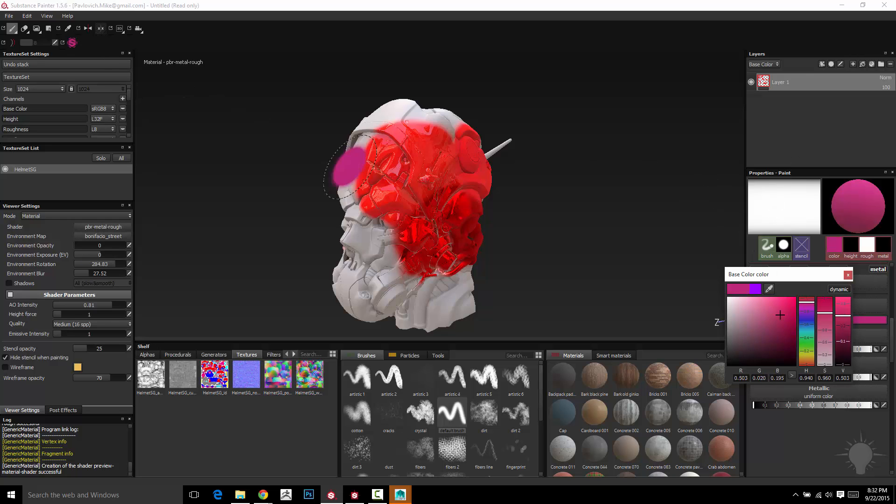
click(848, 276)
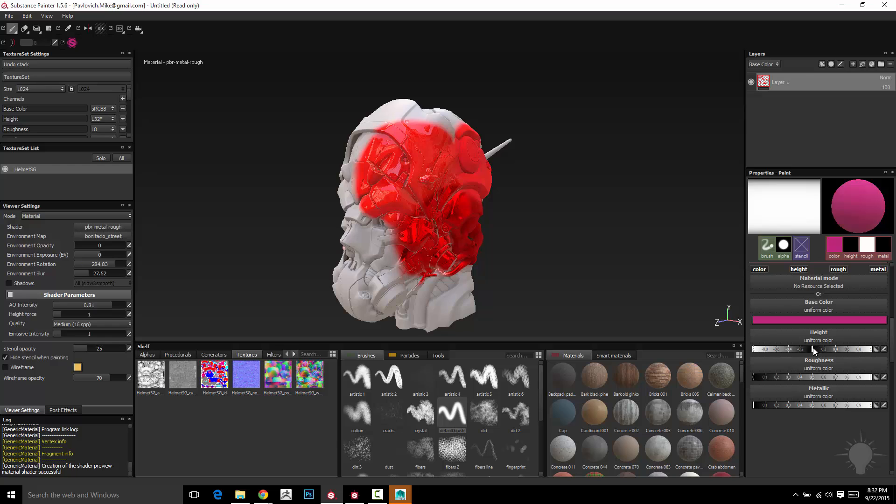
Step: Adjust the brush roughness and paint pink strokes across the back of the helmet
click(814, 377)
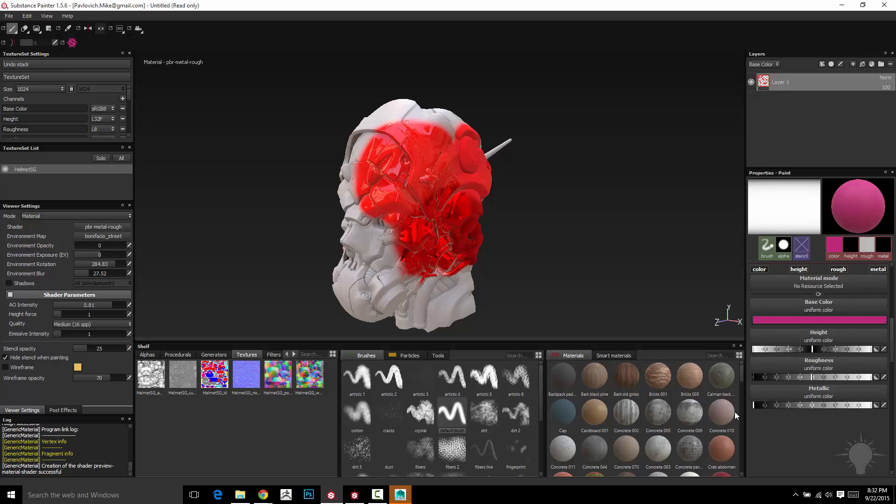
mouse_move(567, 234)
alt+mouse_down()
mouse_move(620, 224)
mouse_move(511, 170)
mouse_move(537, 177)
alt+mouse_up()
mouse_move(434, 136)
mouse_down()
mouse_move(411, 154)
mouse_move(397, 196)
mouse_move(420, 224)
mouse_move(444, 234)
mouse_up()
mouse_move(561, 177)
alt+mouse_down()
mouse_move(570, 182)
mouse_move(579, 171)
alt+mouse_up()
mouse_move(477, 185)
mouse_down()
mouse_move(428, 163)
mouse_move(422, 243)
mouse_move(394, 234)
mouse_up()
mouse_move(624, 221)
alt+mouse_down()
mouse_move(592, 218)
mouse_move(621, 229)
alt+mouse_up()
drag(800, 377, 751, 377)
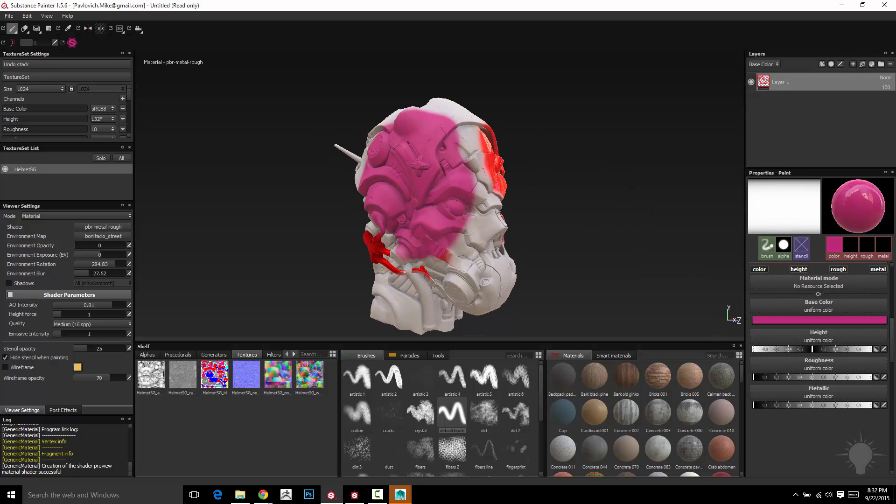
Step: Raise the brush roughness to its maximum and paint more pink strokes over the helmet
alt+drag(612, 269, 555, 211)
drag(754, 377, 871, 378)
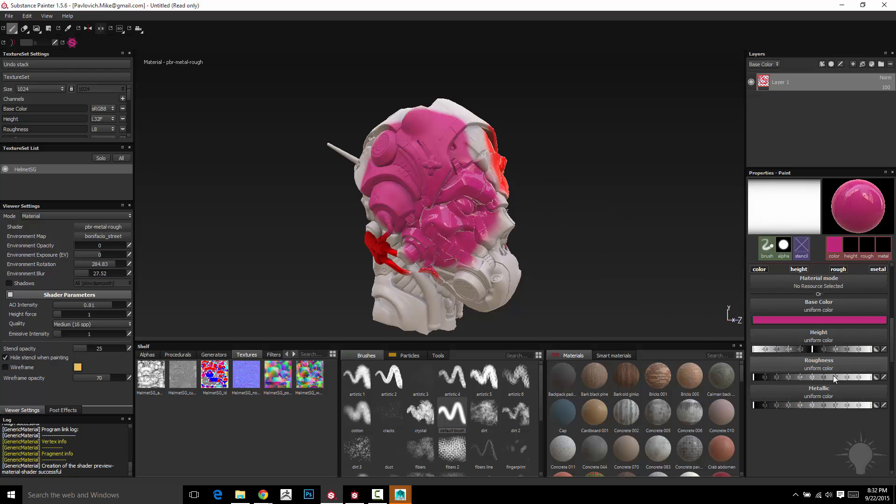
alt+drag(593, 189, 539, 166)
mouse_move(431, 146)
mouse_down()
mouse_move(390, 140)
mouse_move(378, 149)
mouse_move(427, 133)
mouse_up()
mouse_move(564, 159)
alt+mouse_down()
mouse_move(561, 136)
mouse_move(510, 182)
mouse_move(593, 158)
mouse_move(483, 159)
alt+mouse_up()
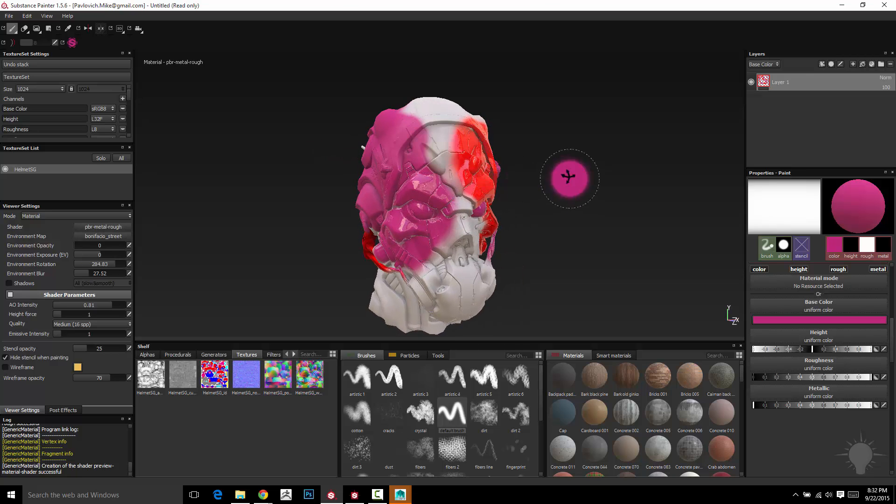
mouse_move(570, 178)
alt+mouse_down()
mouse_move(521, 221)
mouse_move(560, 192)
mouse_move(634, 275)
alt+mouse_up()
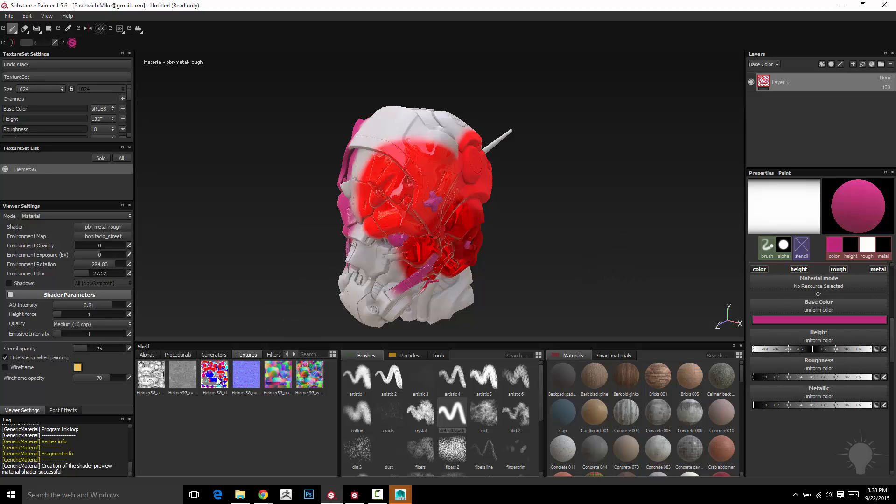
Step: Paint additional pink strokes on the helmet's side and front
mouse_move(218, 380)
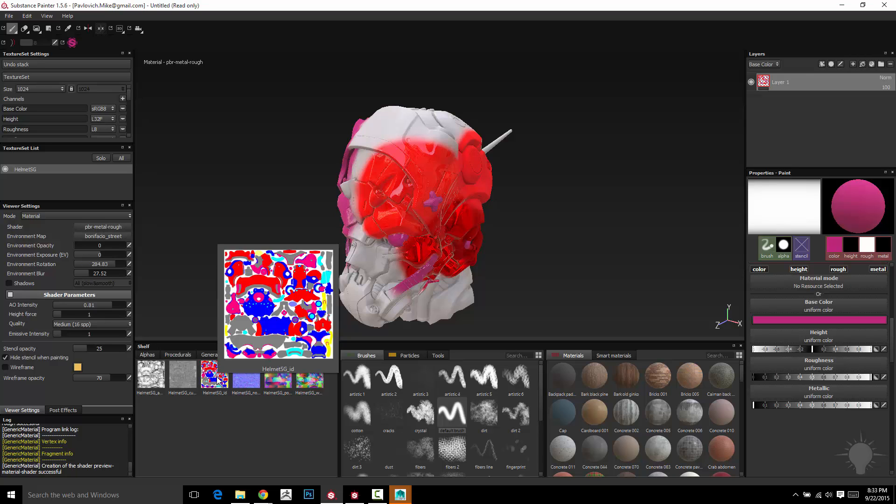
alt+drag(646, 175, 598, 177)
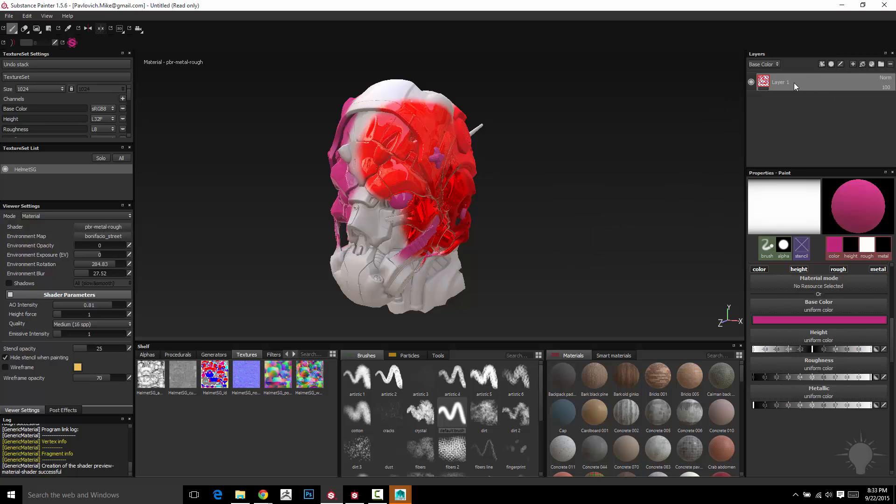
alt+drag(581, 145, 659, 151)
mouse_move(534, 198)
alt+mouse_down()
mouse_move(575, 196)
mouse_move(540, 211)
alt+mouse_up()
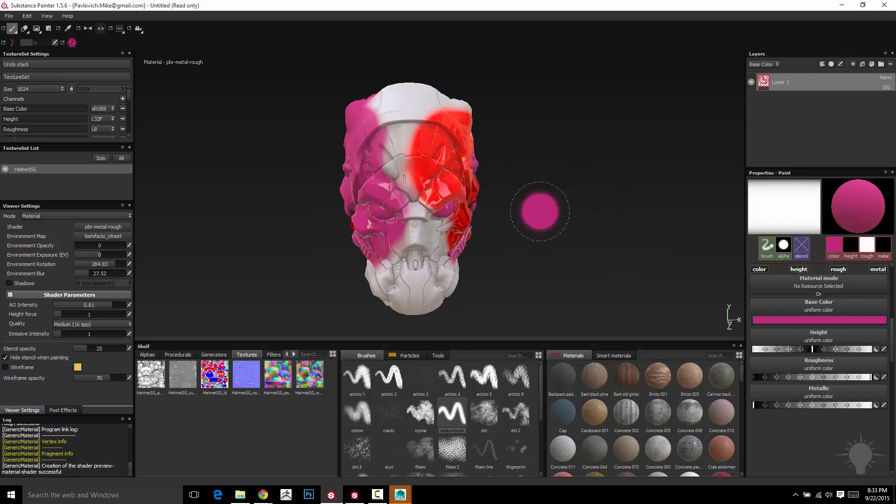
mouse_move(604, 201)
alt+mouse_down()
mouse_move(560, 186)
mouse_move(546, 198)
alt+mouse_up()
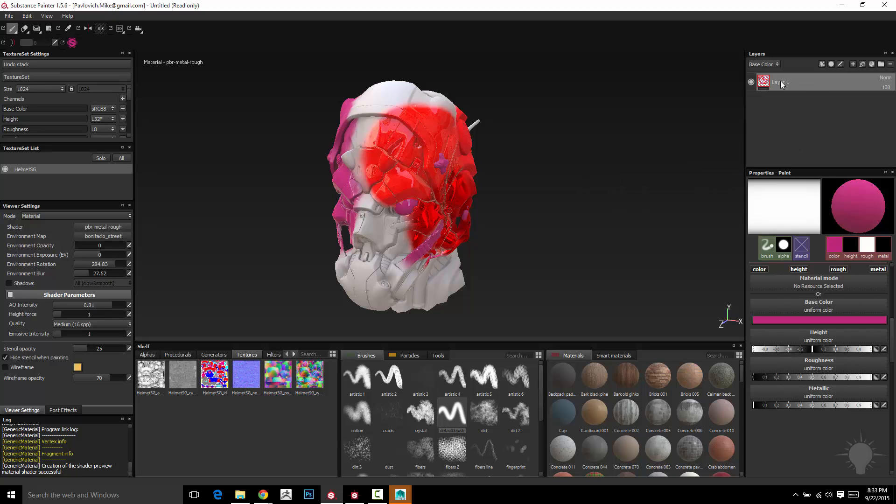
Step: Add a new layer, then delete both layers to clear all paint from the helmet
click(852, 63)
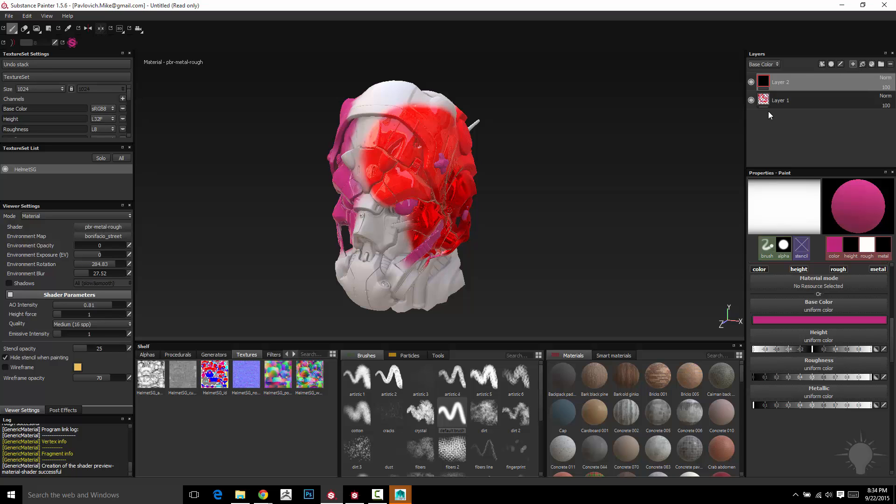
click(891, 64)
click(891, 64)
alt+drag(580, 190, 447, 198)
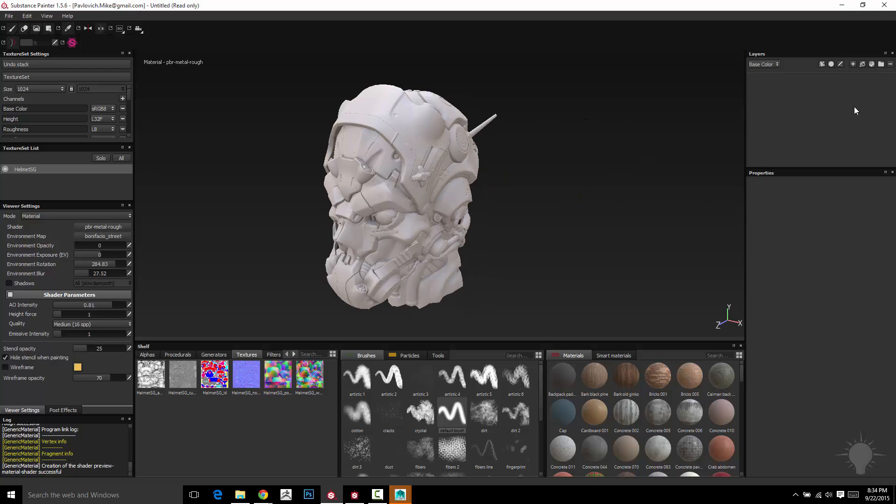
Step: Add a fill layer and set its base color to pure red
click(863, 65)
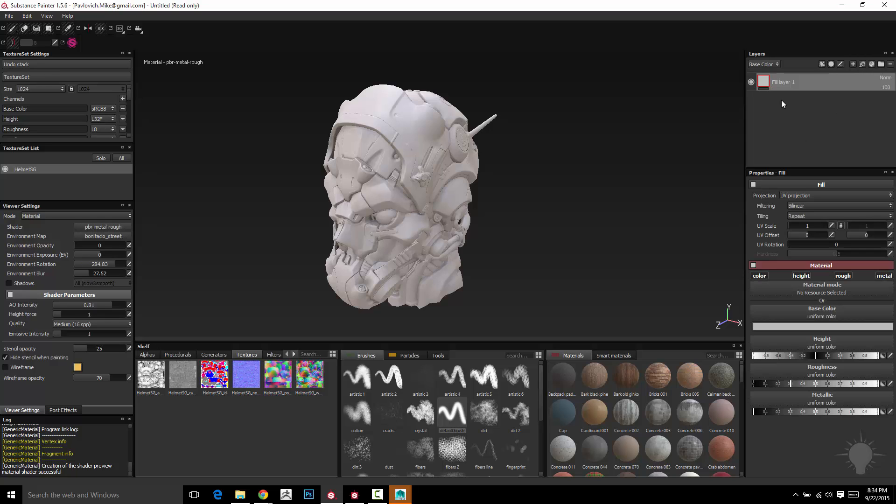
alt+drag(563, 188, 562, 169)
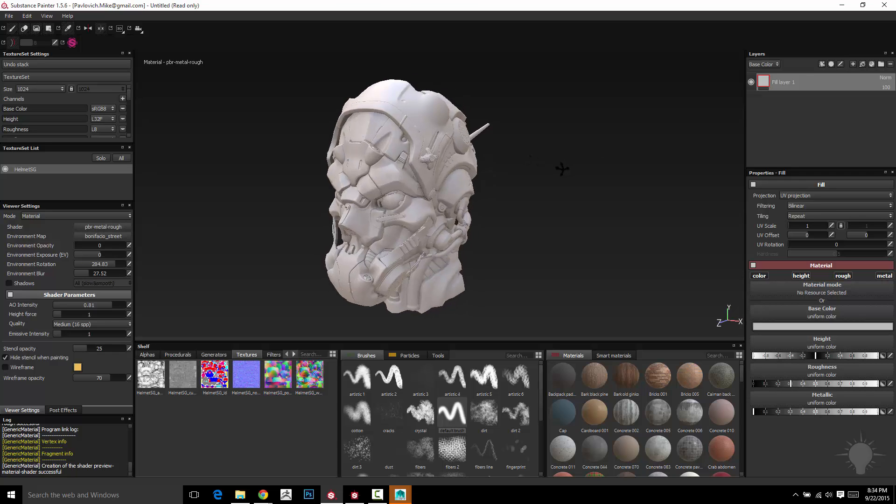
click(820, 325)
drag(775, 300, 806, 291)
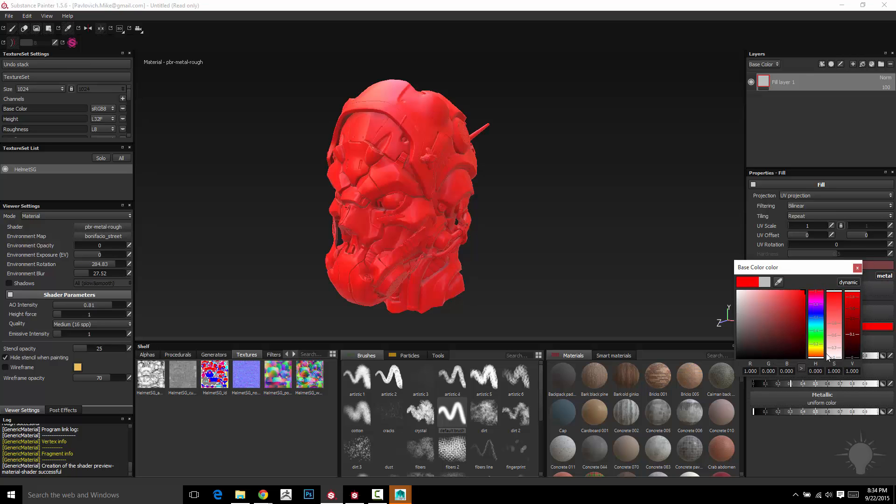
click(857, 268)
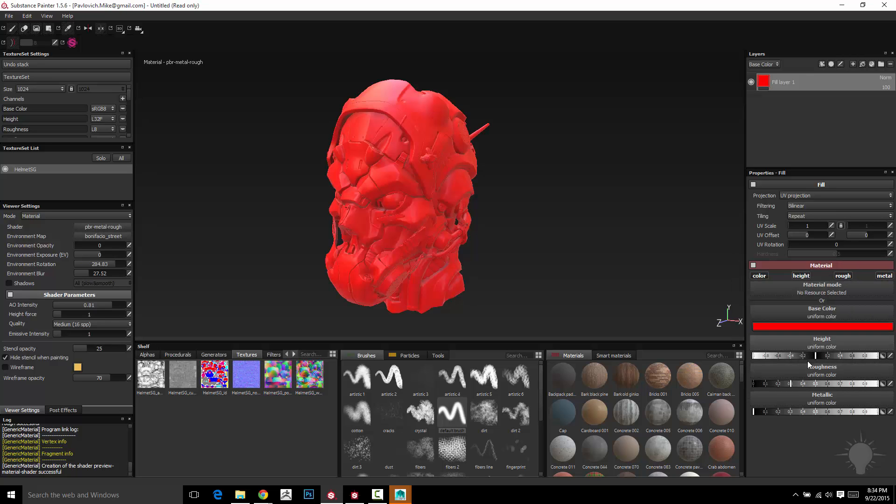
Step: Lower the fill layer's roughness to its minimum for a glossy finish
mouse_move(781, 384)
mouse_down()
mouse_move(766, 385)
mouse_move(889, 413)
mouse_move(706, 417)
mouse_up()
alt+drag(569, 170, 583, 201)
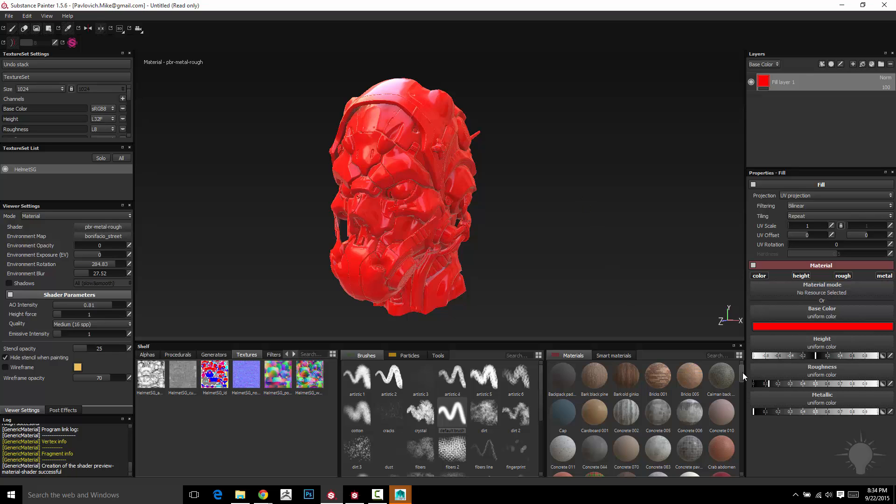
mouse_move(743, 372)
mouse_down()
mouse_move(743, 402)
mouse_move(742, 368)
mouse_up()
Step: Search the materials for metal and apply Painted steel to the fill layer
click(723, 356)
text(metal)
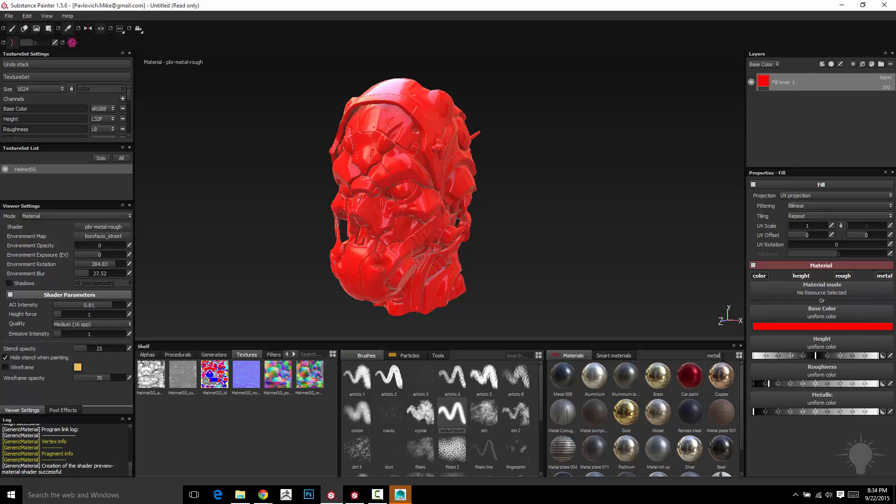
drag(740, 414, 742, 443)
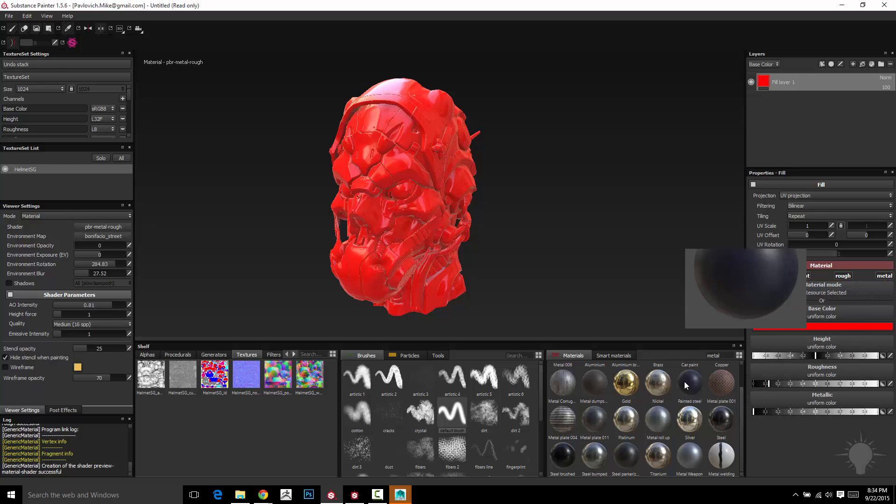
drag(684, 382, 790, 130)
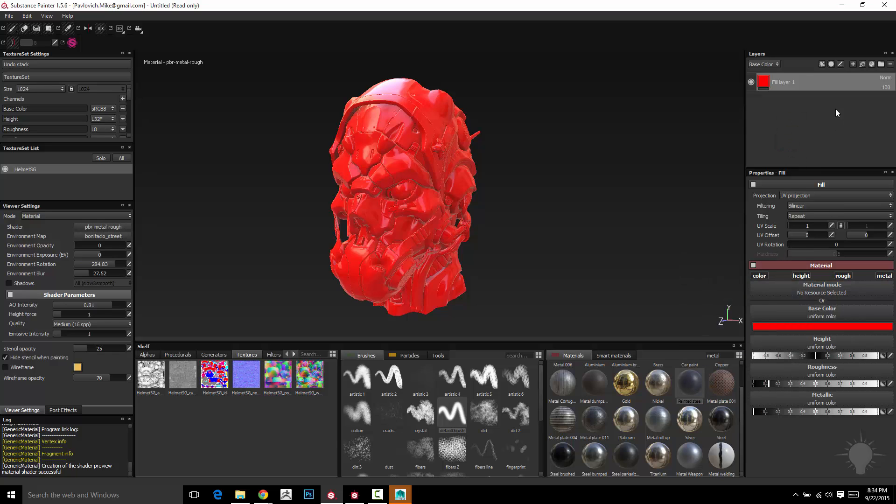
click(688, 383)
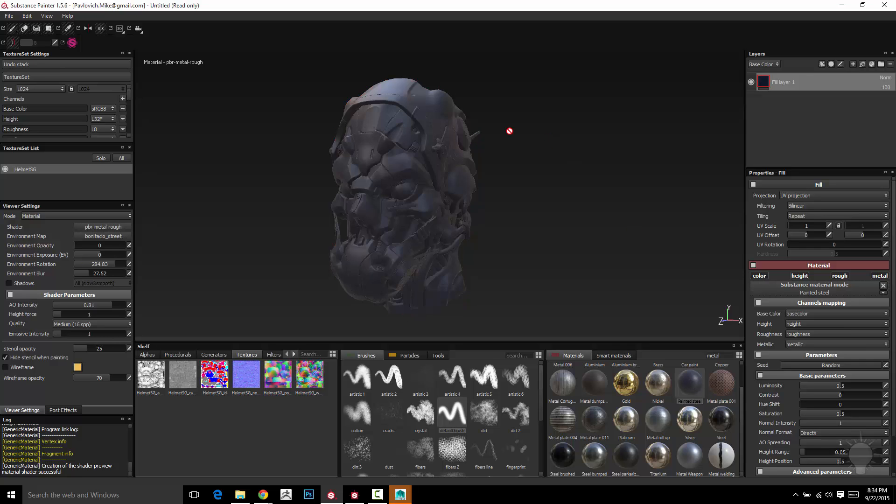
Step: Replace the fill layer's material with Metal dumpster
alt+drag(582, 148, 570, 120)
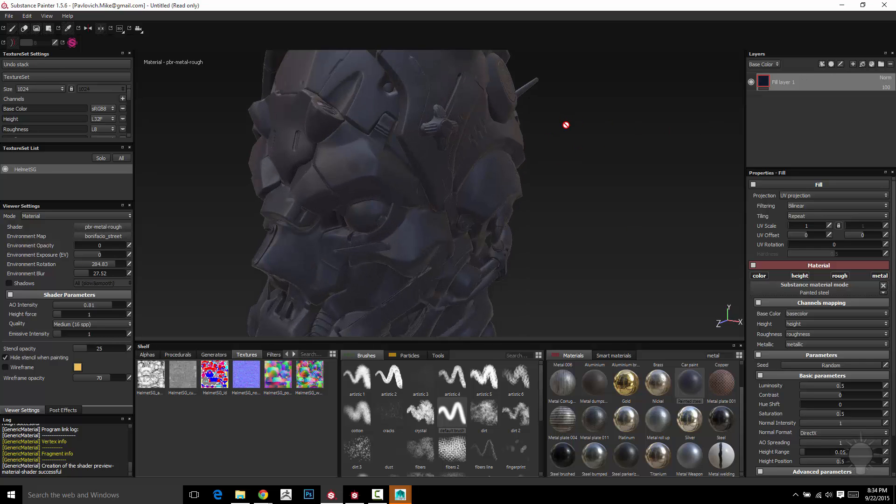
alt+drag(601, 194, 607, 286)
scroll(738, 397, up, 2)
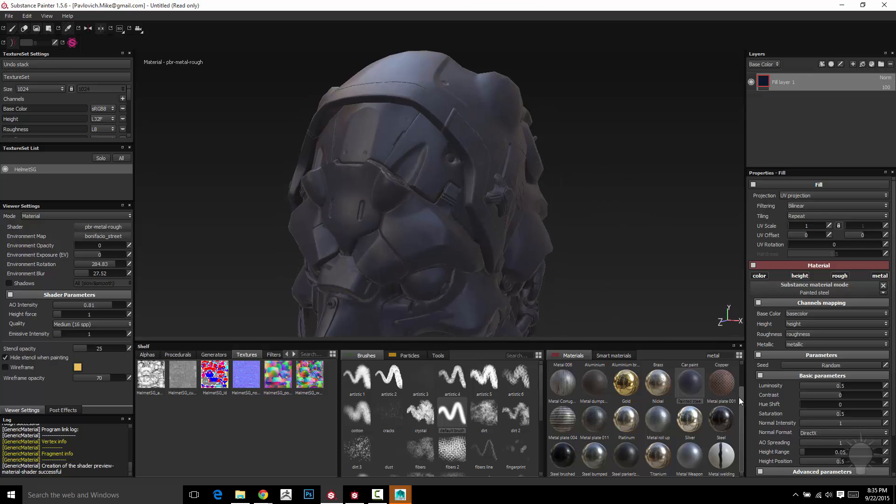
click(596, 413)
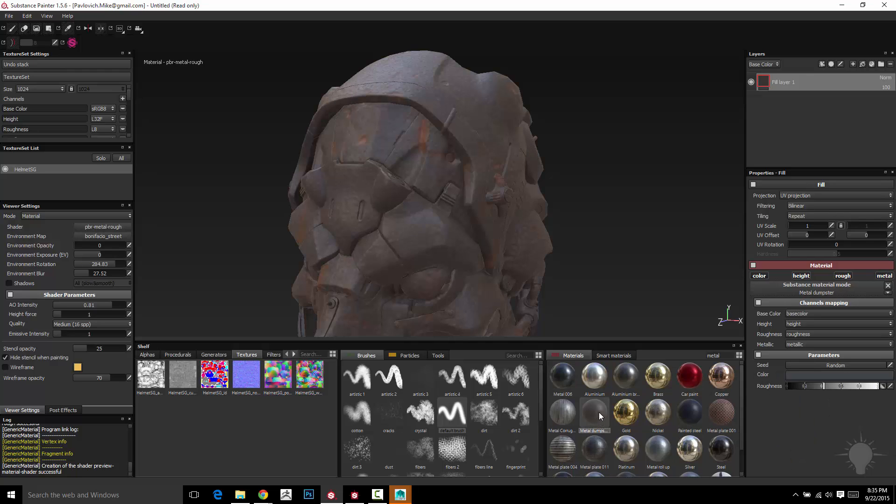
Step: Rename the fill layer as base_metal
scroll(600, 248, up, 4)
scroll(600, 253, down, 6)
alt+middle_drag(600, 255, 607, 171)
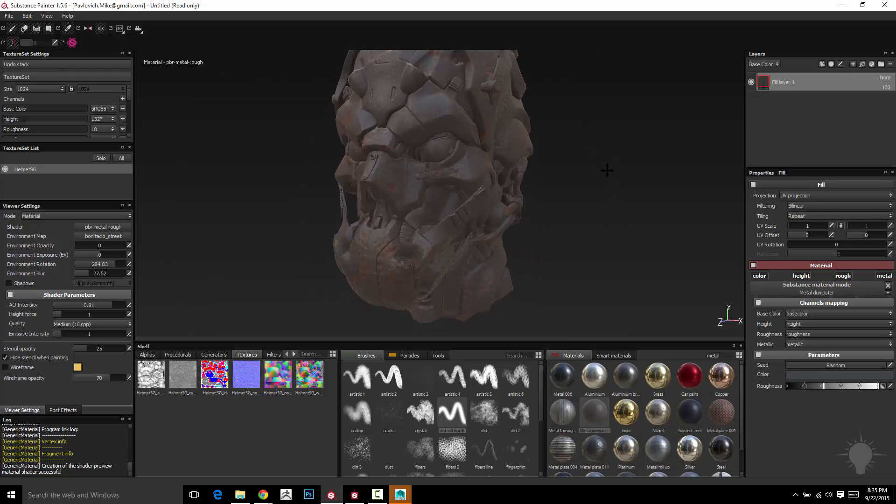
alt+drag(607, 170, 604, 197)
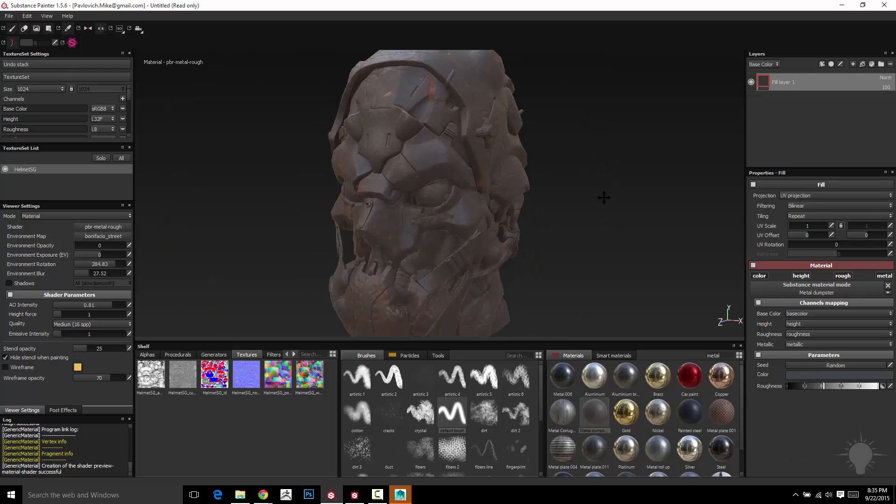
double_click(788, 82)
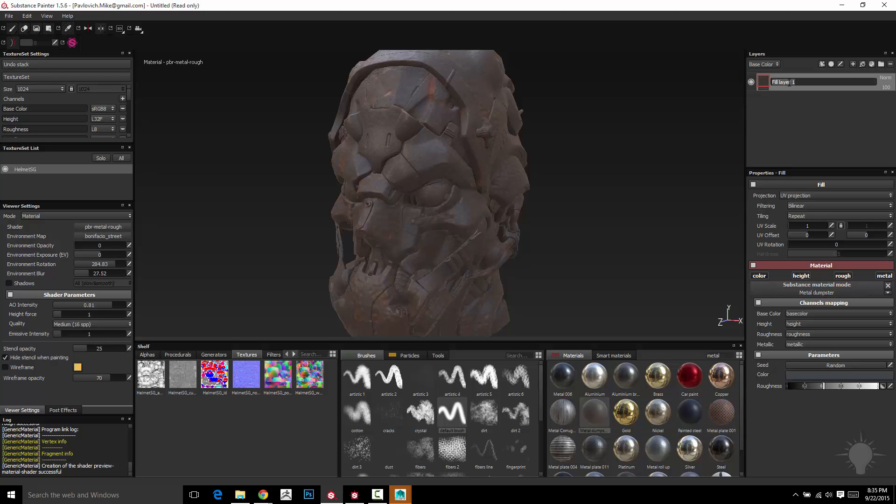
text(base_metal)
key(Return)
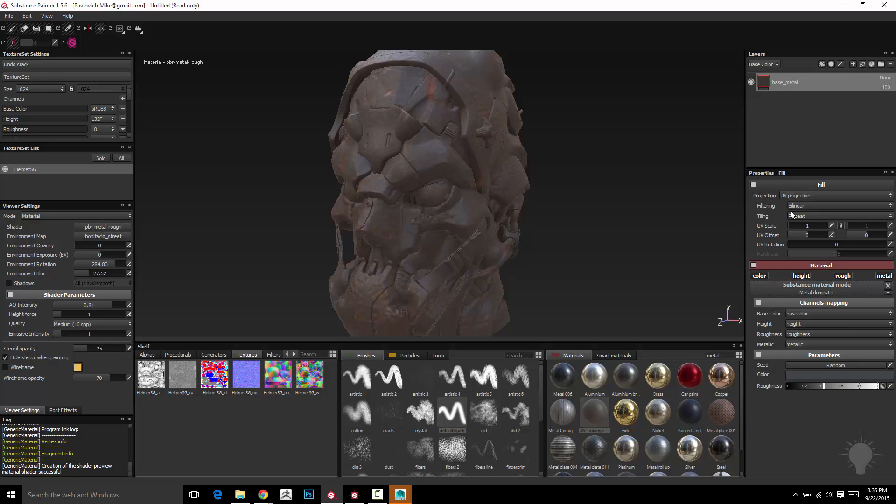
Step: Set the fill layer's UV scale to 3.06
alt+drag(598, 202, 583, 202)
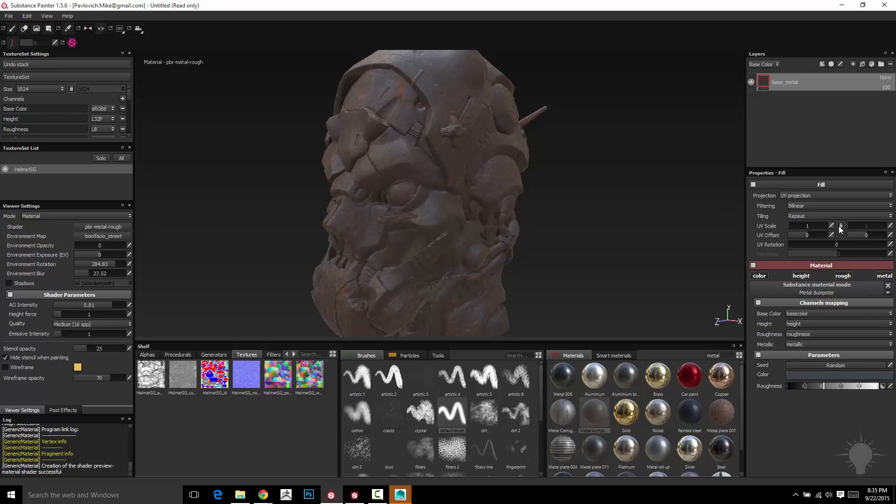
mouse_move(791, 225)
mouse_down()
mouse_move(806, 225)
mouse_move(783, 230)
mouse_up()
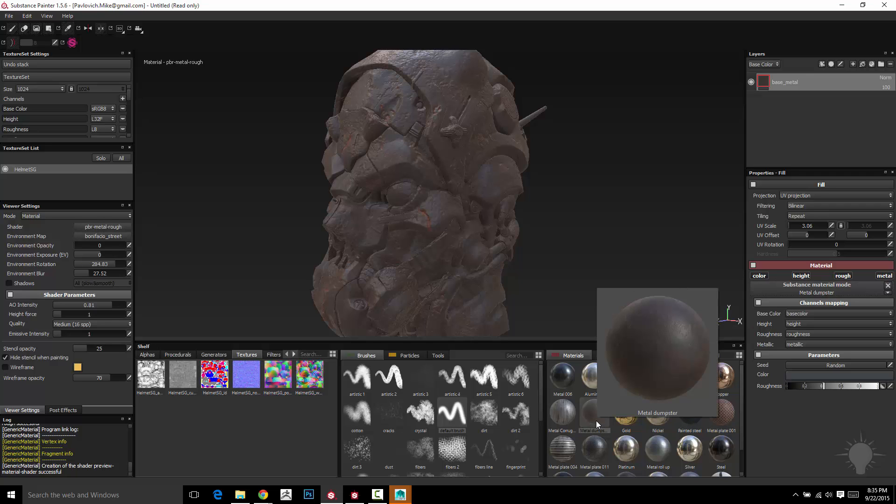
Step: Switch to Substance Designer to view the base material graph, then return to Substance Painter
click(355, 496)
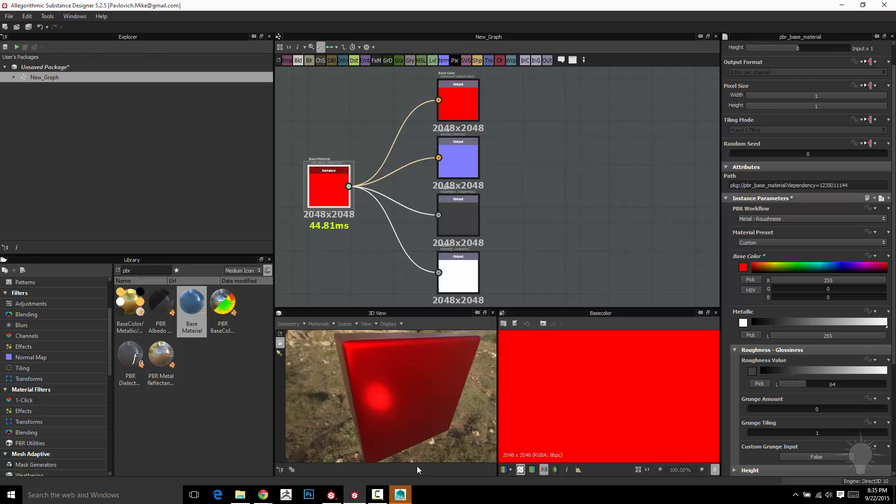
click(331, 495)
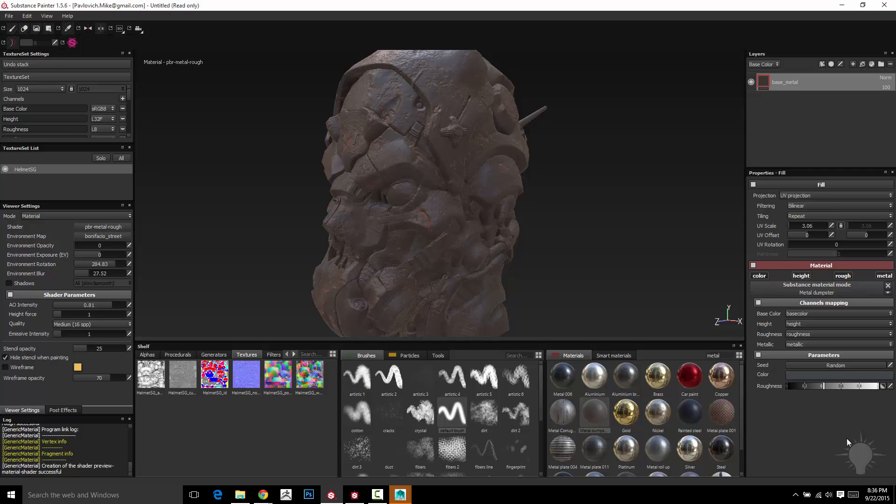
click(808, 367)
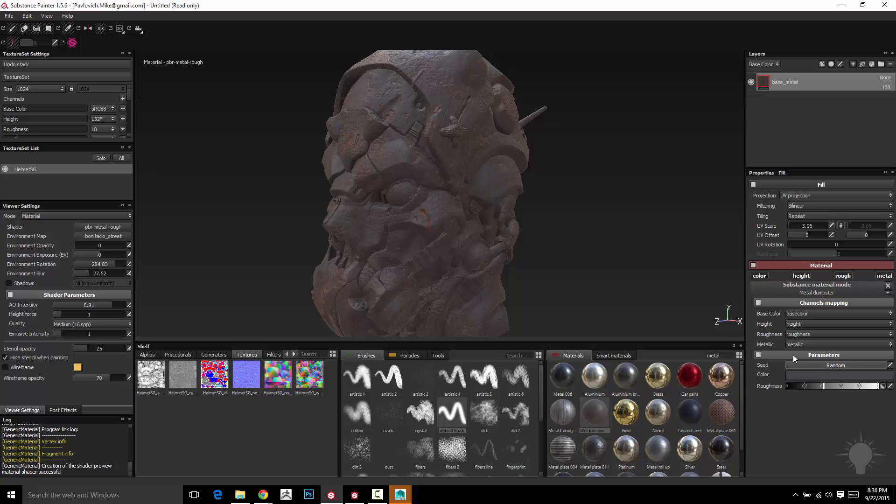
Step: Tint the Metal dumpster material's color dark blue and adjust its roughness range
alt+drag(564, 243, 612, 260)
click(803, 375)
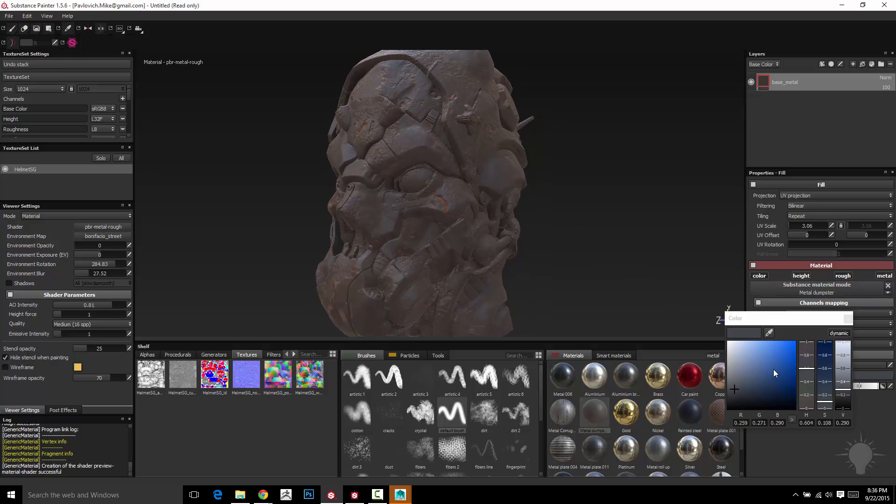
click(754, 371)
drag(774, 373, 782, 385)
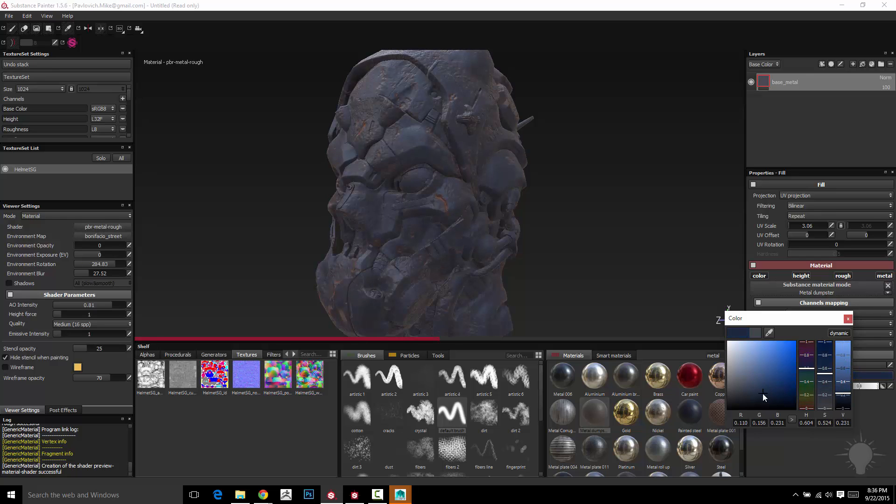
click(848, 319)
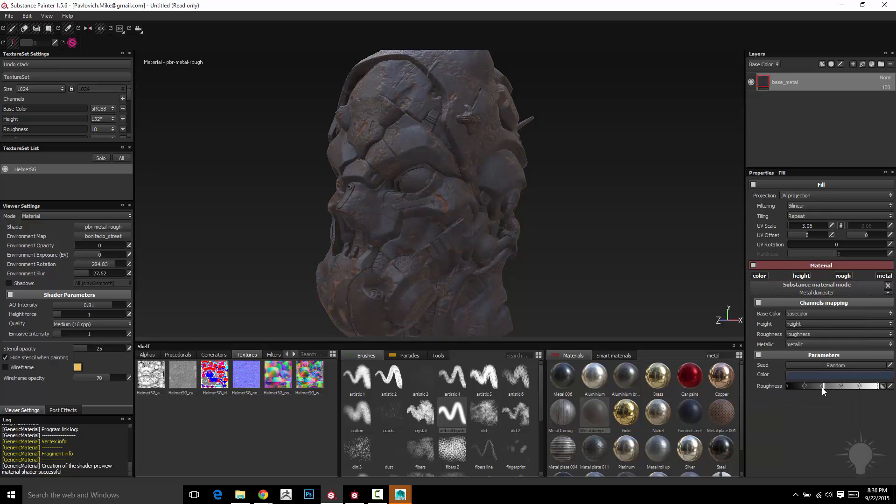
drag(805, 387, 813, 383)
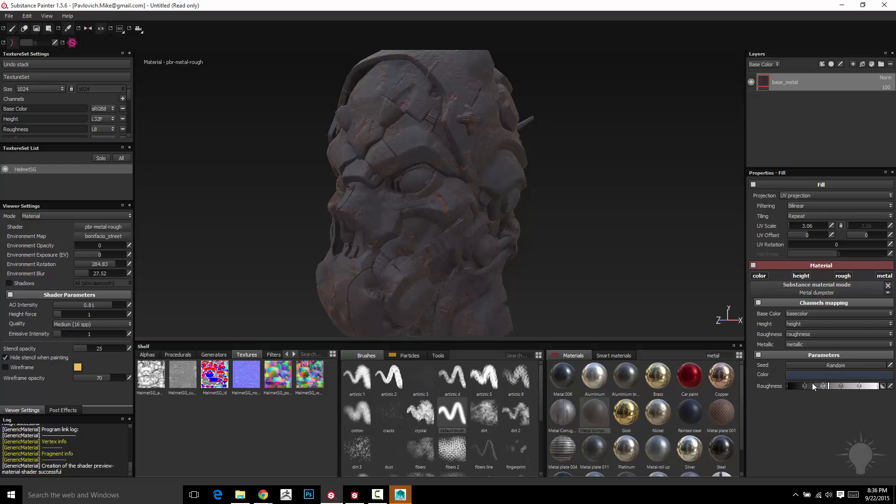
Step: Replace the base_metal fill material with Metal 006 and set the UV scale to 3.25
click(558, 374)
alt+drag(566, 266, 605, 282)
scroll(591, 290, down, 3)
scroll(592, 289, up, 4)
scroll(605, 284, down, 2)
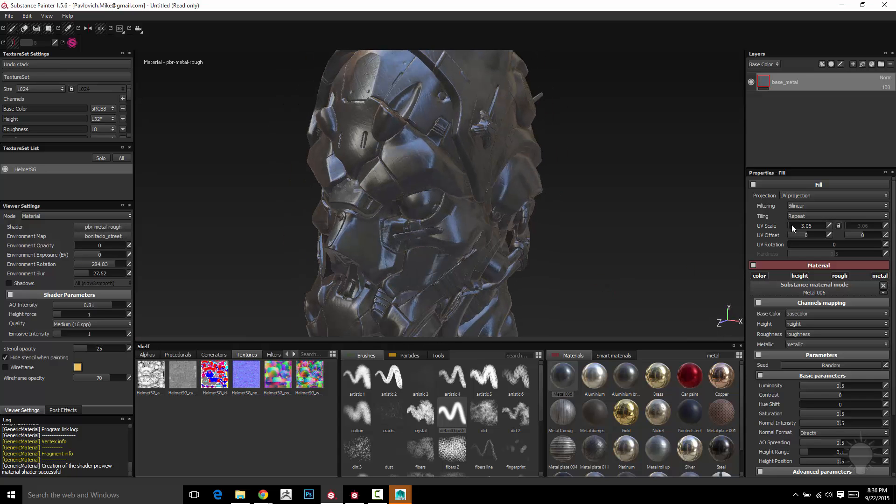
drag(791, 225, 789, 226)
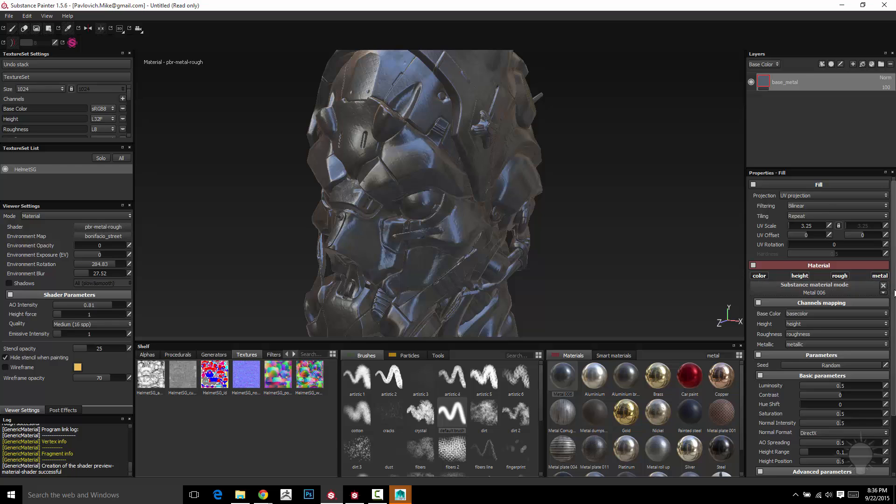
Step: Lower the Metal 006 material's Metal Roughness parameter
scroll(824, 331, down, 3)
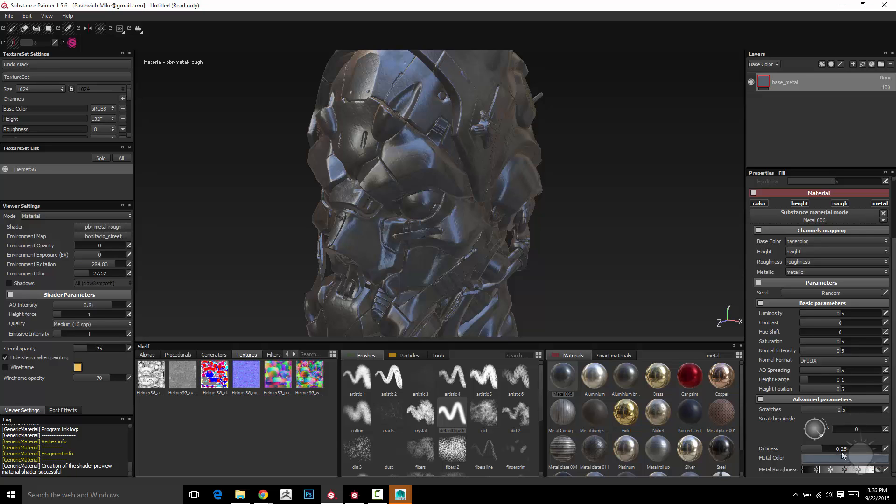
alt+drag(623, 176, 636, 176)
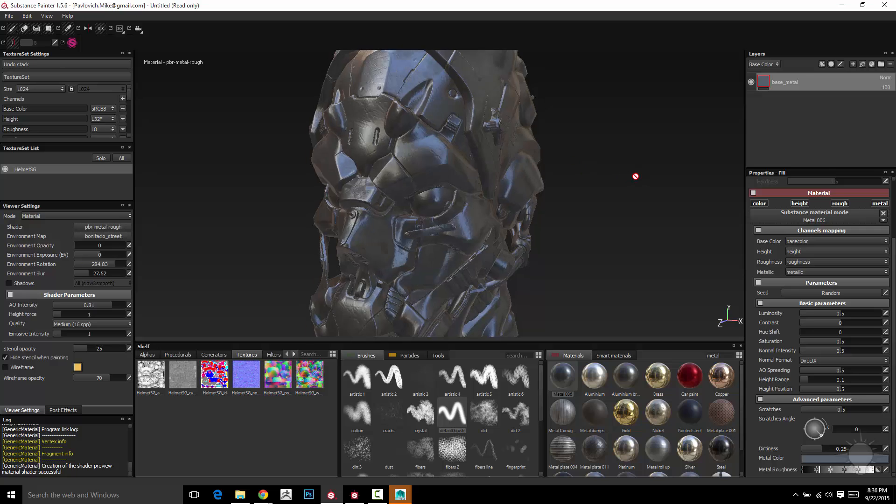
alt+right_drag(636, 176, 627, 184)
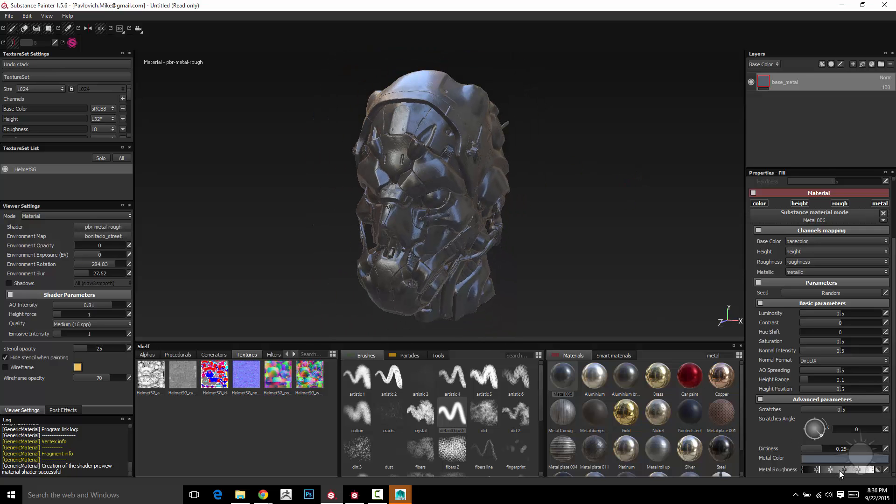
drag(840, 474, 830, 472)
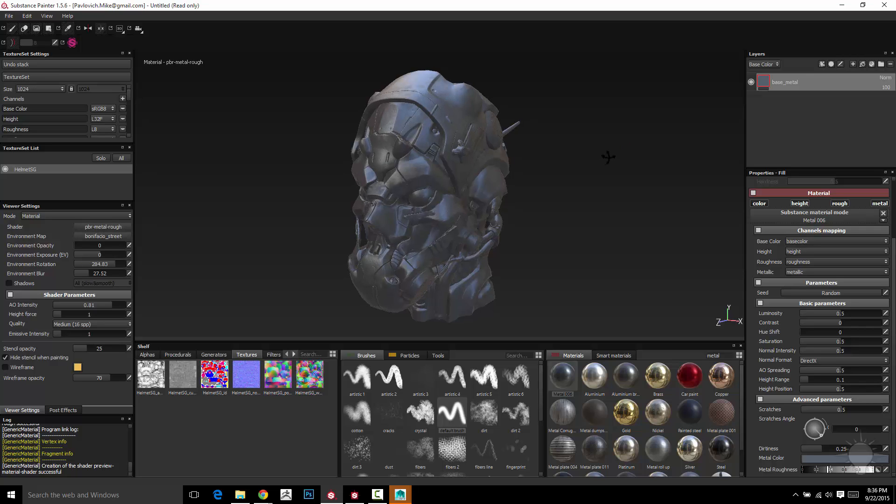
Step: Add a new fill layer above base_metal and rename it as light_metal
alt+drag(556, 138, 503, 137)
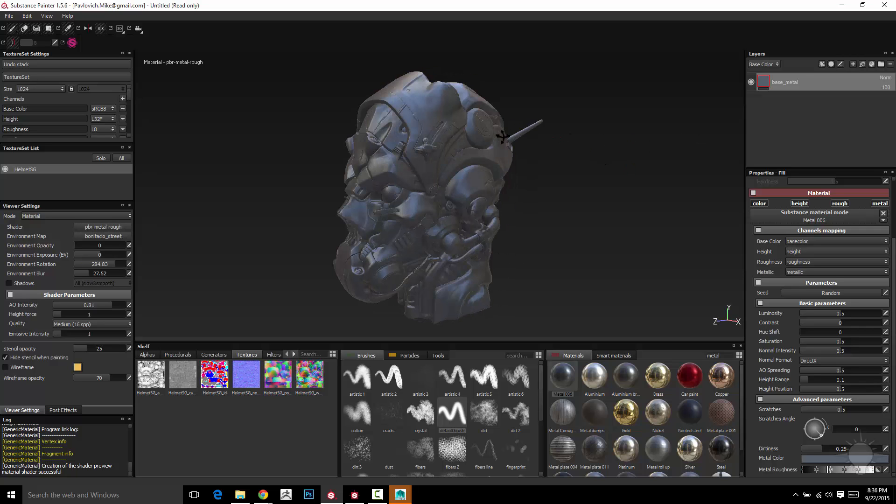
alt+drag(589, 220, 655, 222)
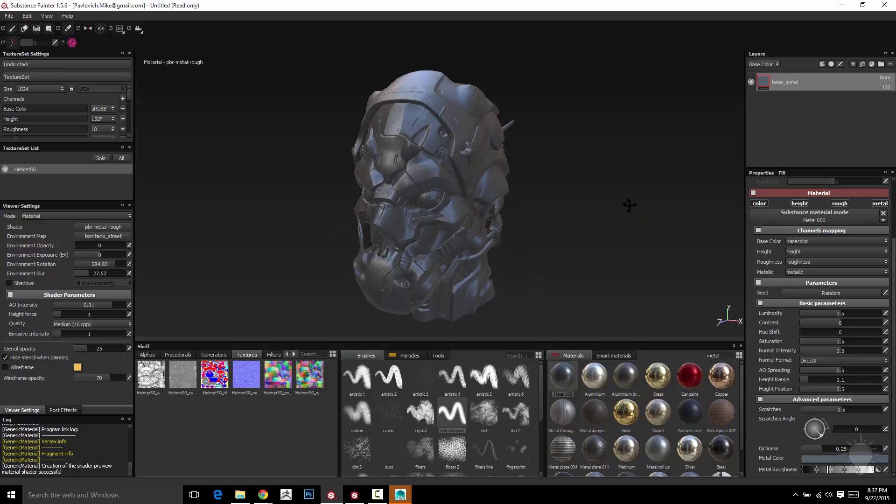
alt+drag(629, 204, 425, 158)
alt+drag(555, 217, 587, 214)
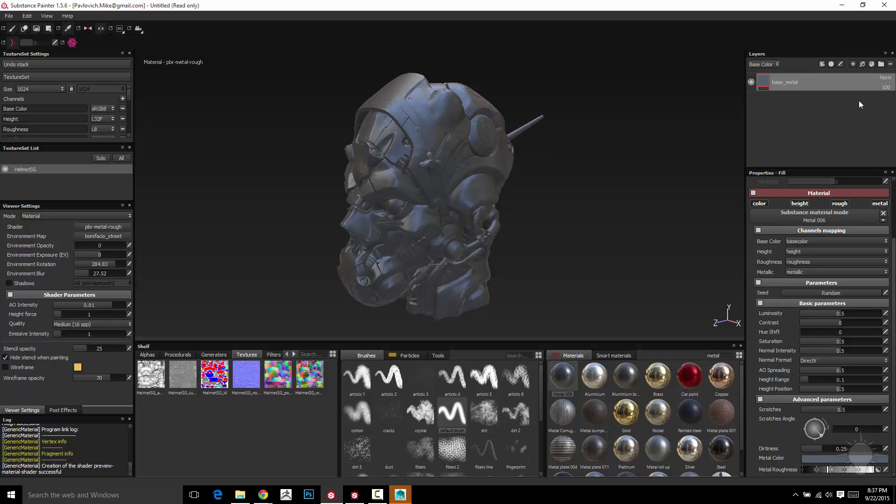
click(861, 64)
double_click(786, 83)
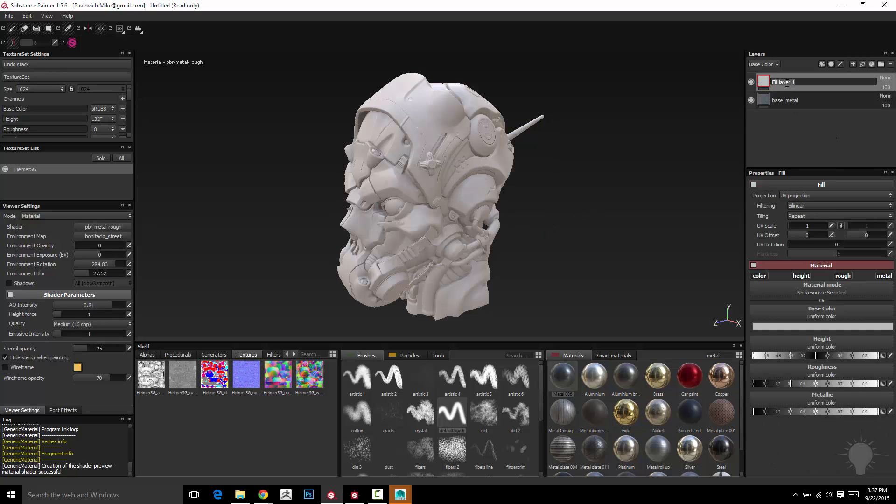
text(light_metal)
key(Return)
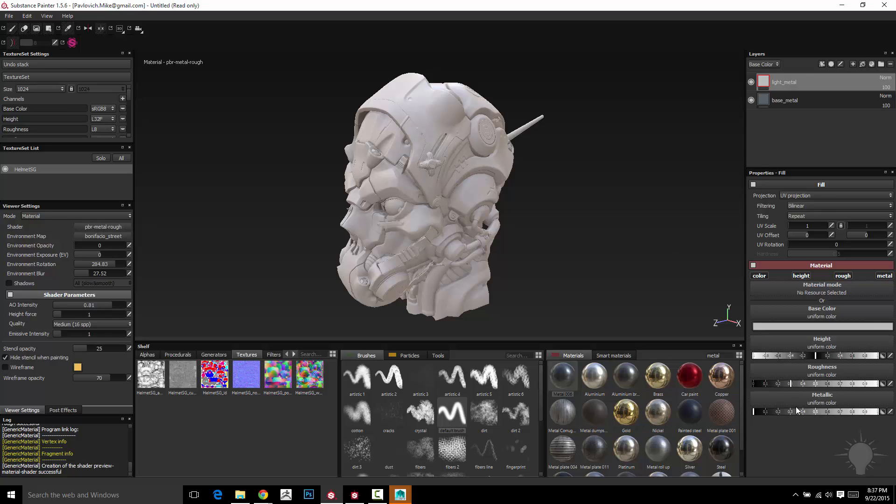
Step: Set the light_metal layer's base color to a light grey
alt+drag(581, 235, 583, 229)
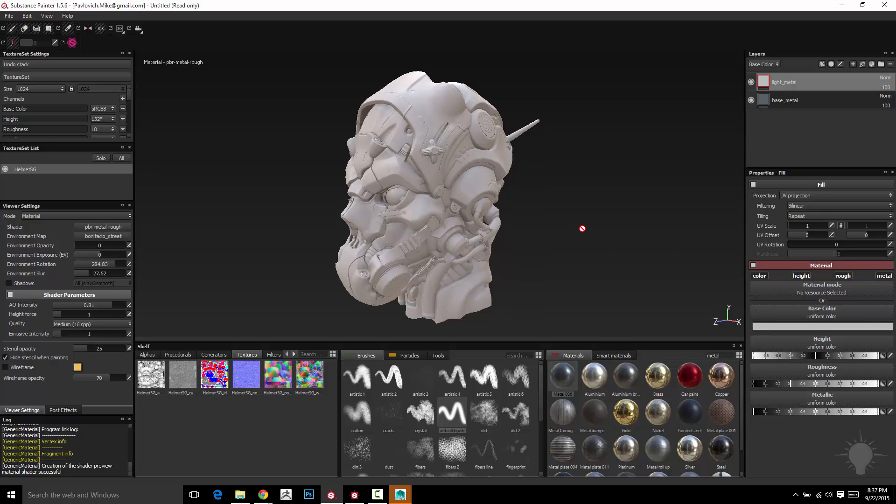
click(811, 327)
drag(740, 312, 740, 309)
drag(814, 340, 815, 322)
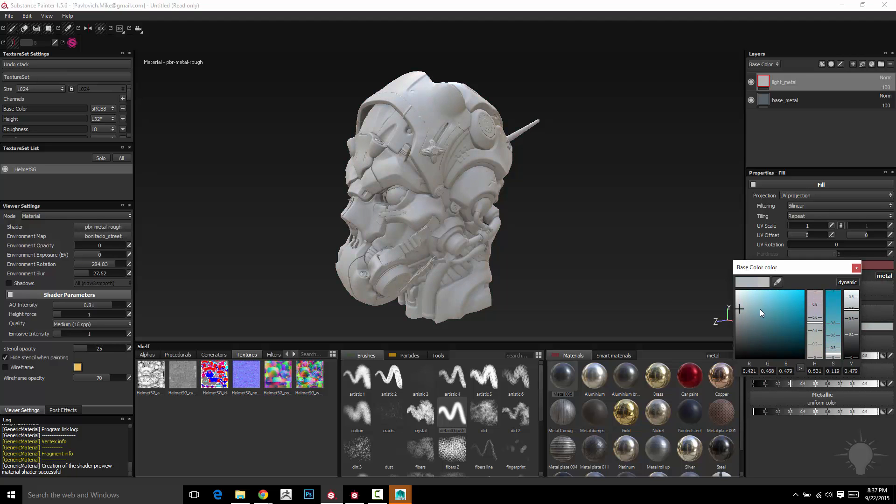
click(857, 267)
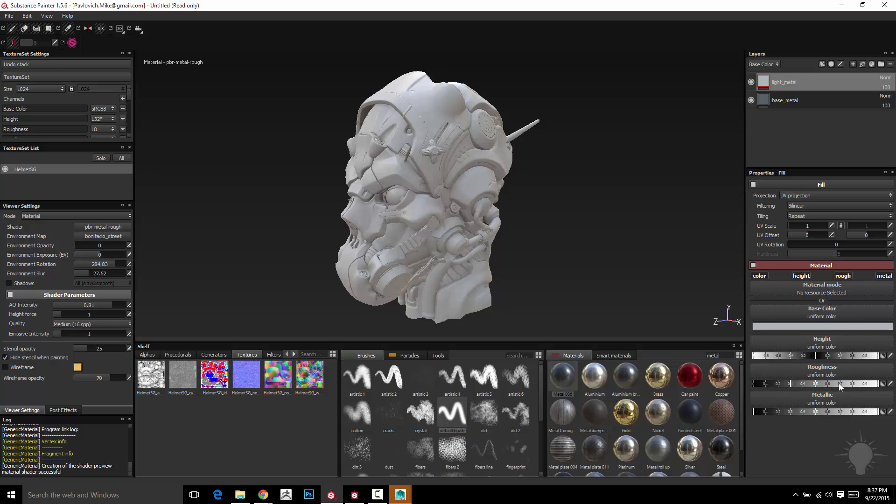
Step: Set the light_metal layer's roughness low and its metallic value to maximum
click(769, 383)
click(801, 412)
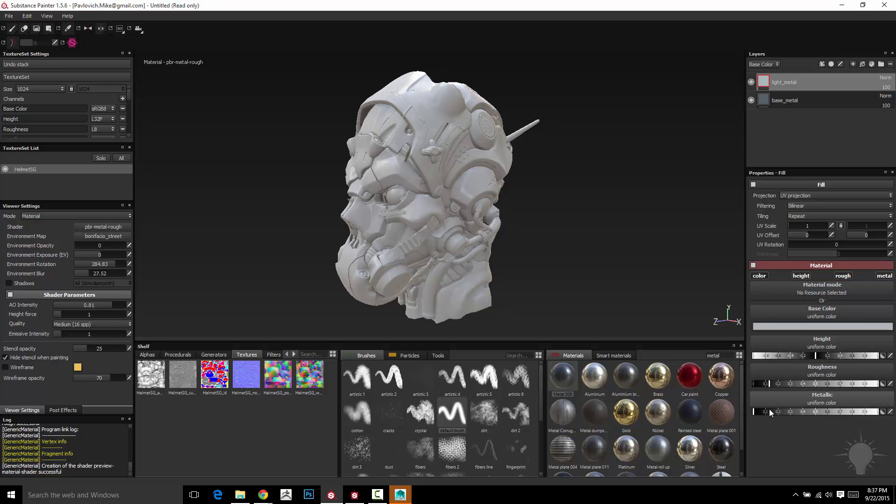
click(868, 412)
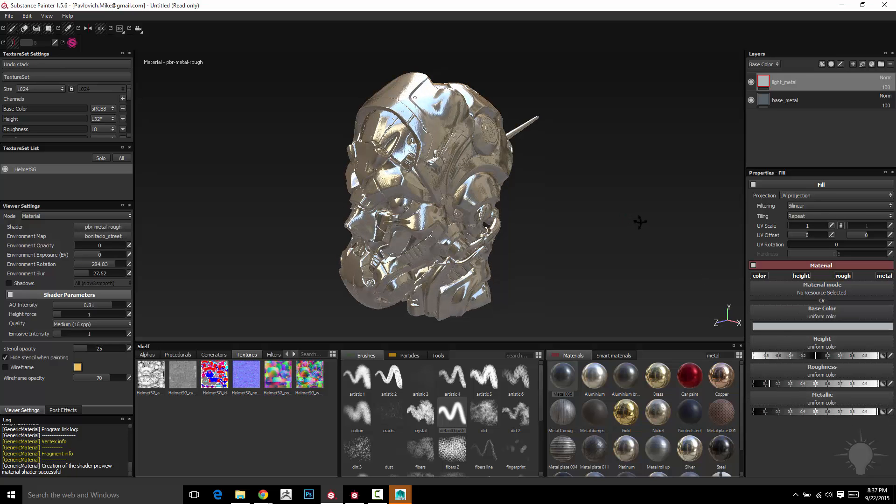
Step: Toggle the light_metal layer's visibility to compare the helmet with and without it
alt+drag(640, 222, 573, 216)
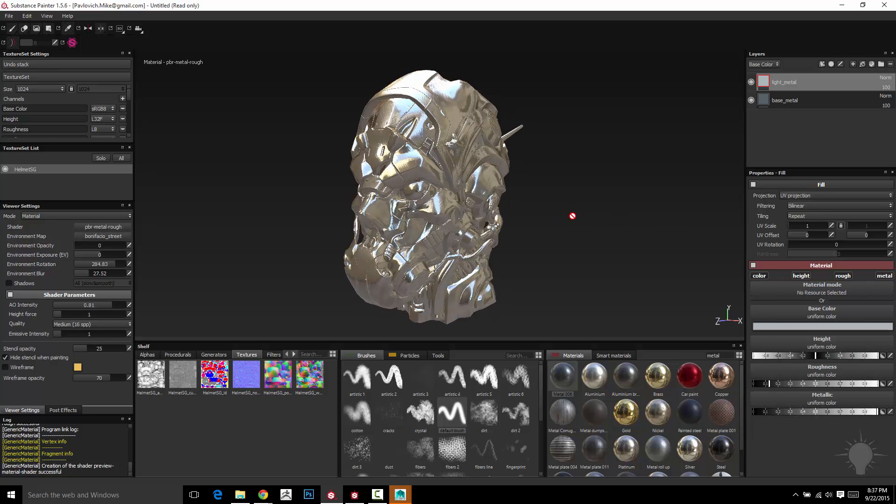
scroll(573, 216, up, 6)
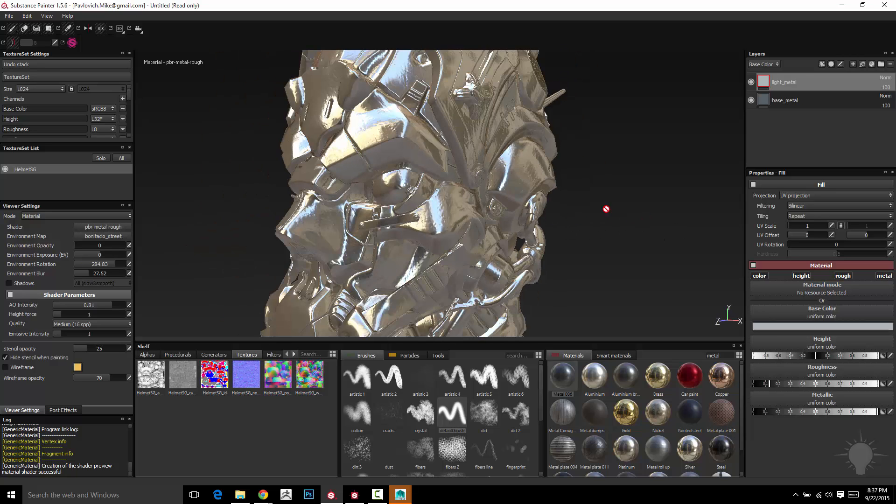
scroll(638, 210, down, 5)
alt+middle_drag(638, 214, 602, 212)
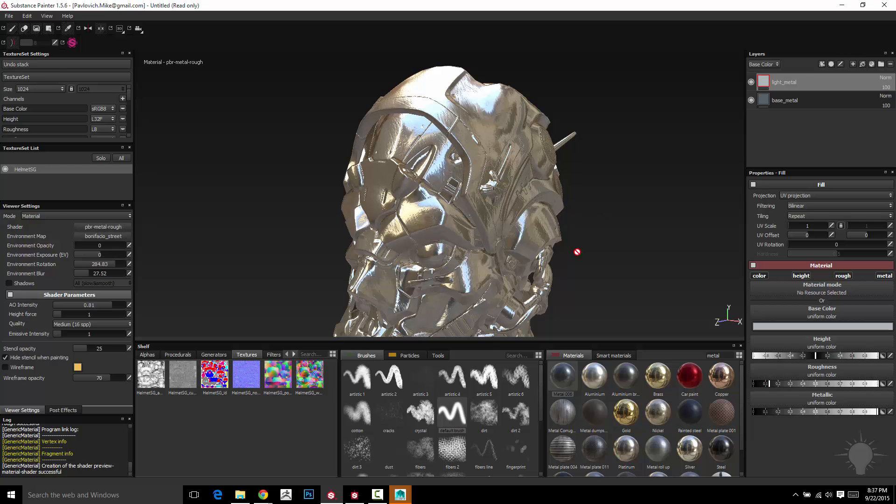
click(751, 82)
click(752, 82)
scroll(651, 131, up, 5)
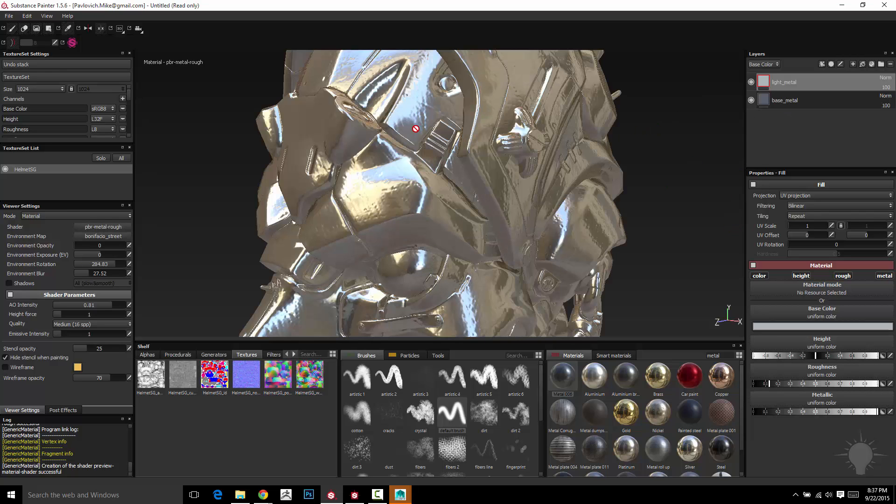
click(752, 83)
click(752, 83)
scroll(712, 175, down, 2)
scroll(704, 173, down, 2)
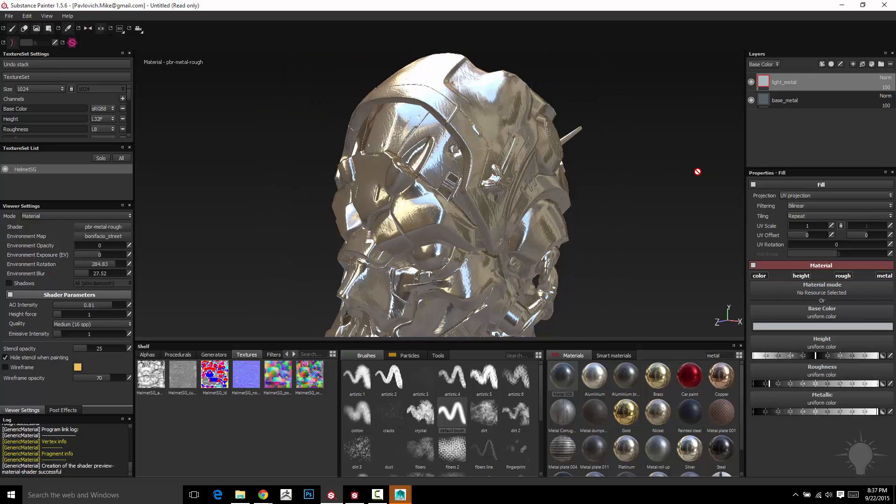
Step: Switch the layer stack's displayed channel through Height, Base Color and Metallic to inspect each layer's blending
click(770, 65)
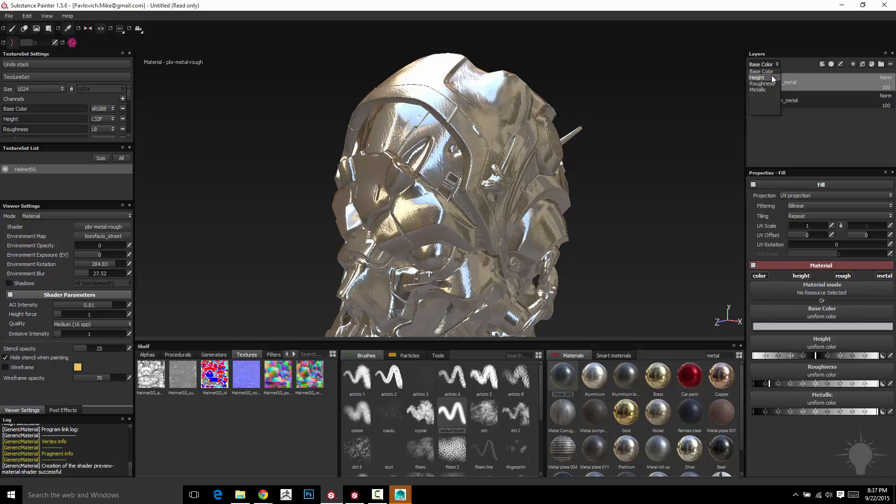
click(762, 77)
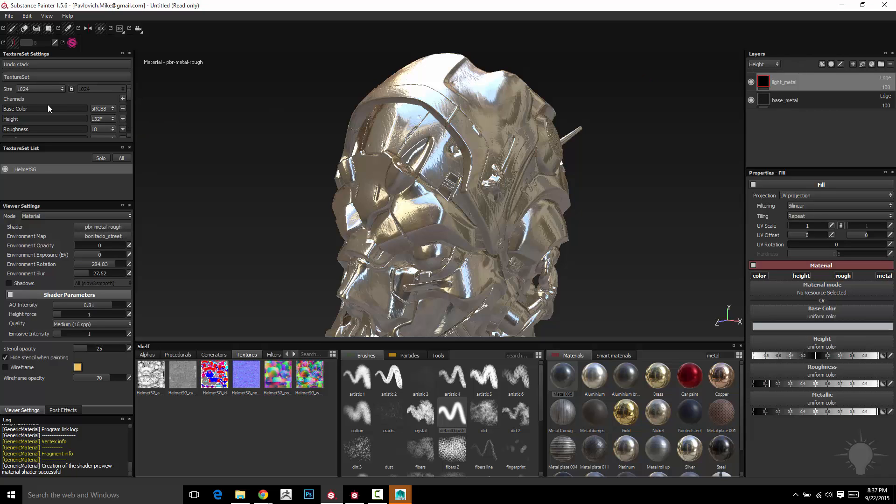
scroll(128, 96, down, 1)
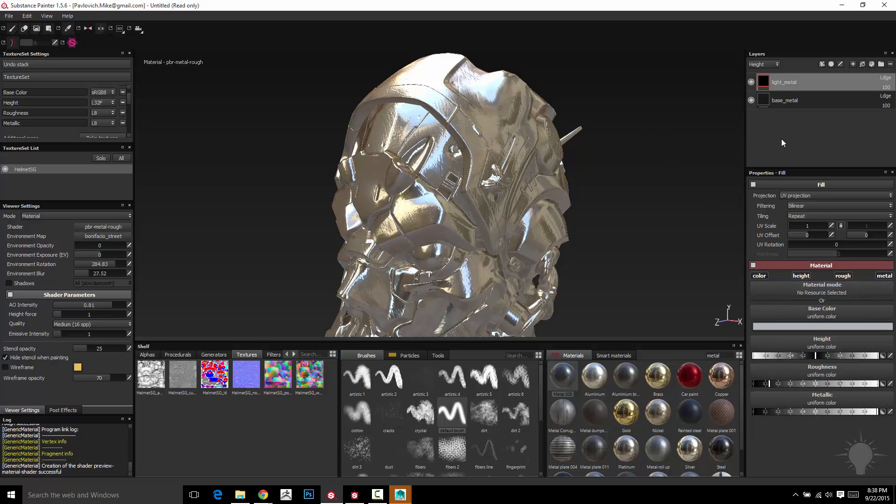
click(763, 65)
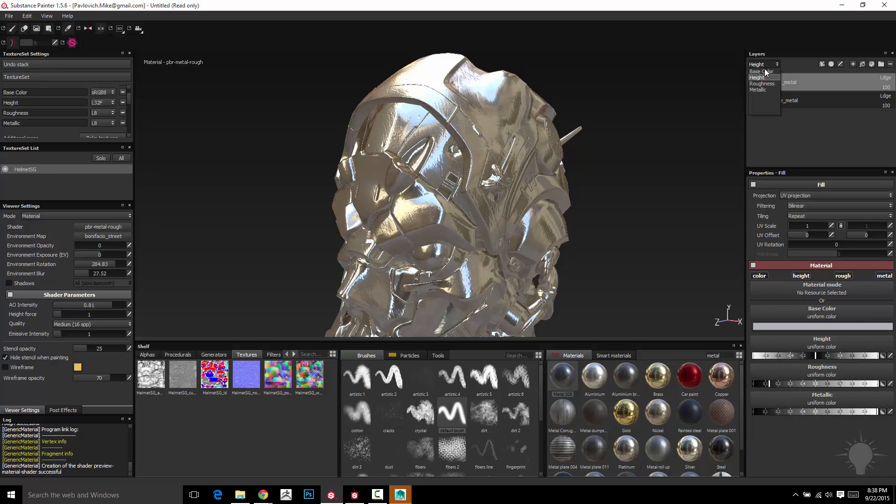
click(765, 71)
click(772, 65)
click(771, 77)
click(773, 66)
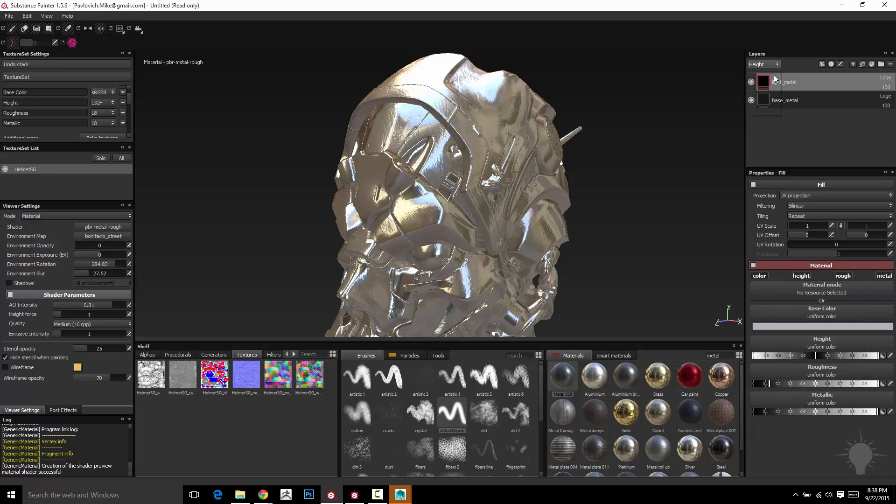
click(768, 91)
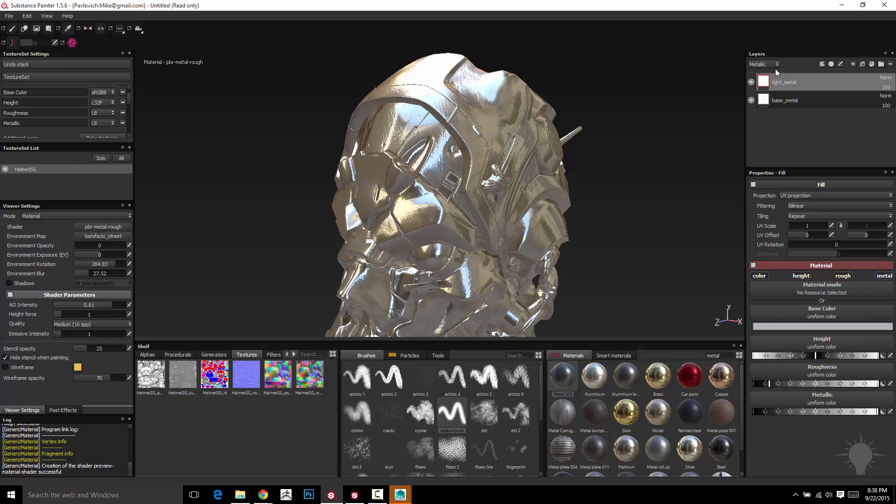
click(777, 66)
click(774, 74)
Step: Set the light_metal layer's Base Color opacity to 0 and back to 100
click(887, 89)
drag(887, 99, 855, 100)
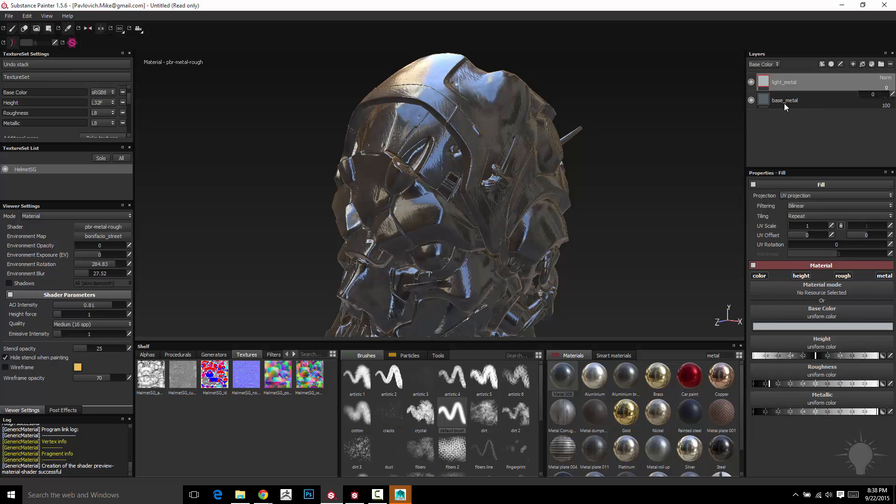
drag(863, 93, 894, 96)
Step: Switch the layer stack's displayed channel to Height and then Roughness
click(773, 67)
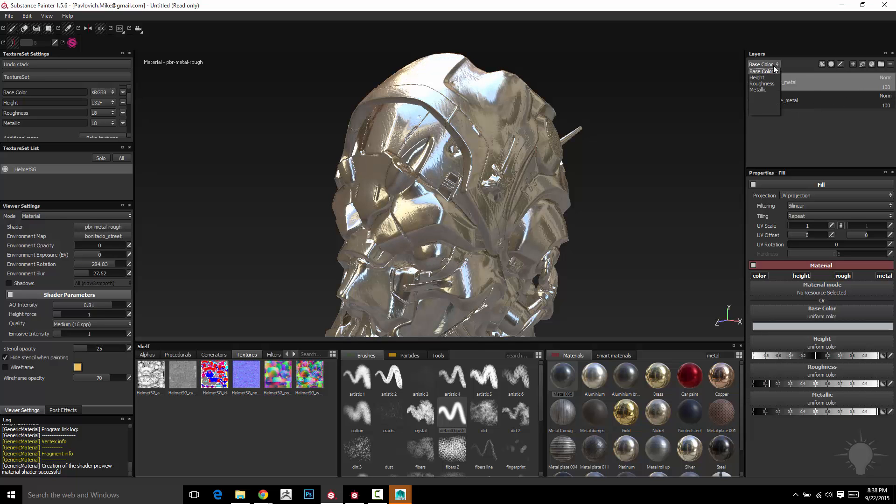
click(763, 73)
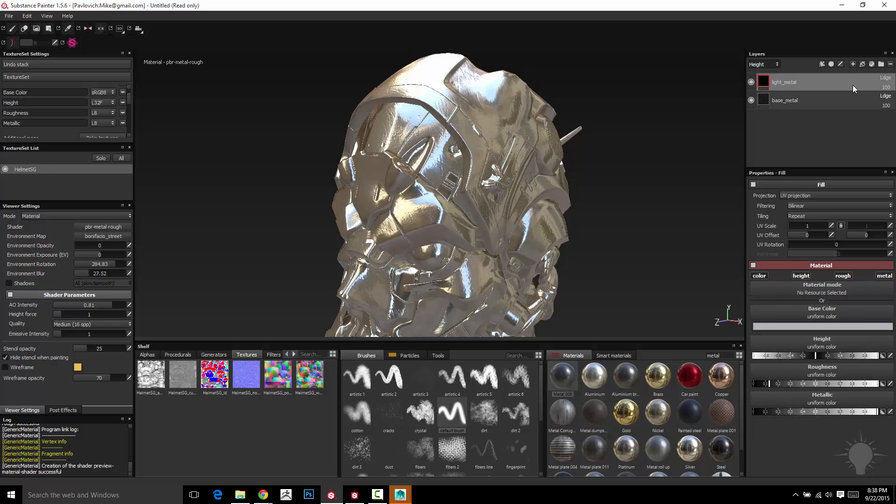
click(777, 65)
click(774, 84)
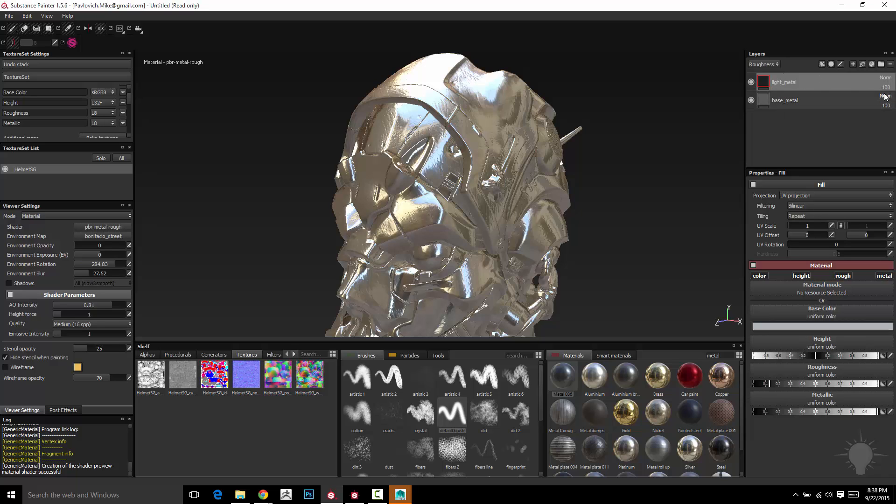
Step: Set the light_metal layer's Roughness opacity to 0 and back to 100
mouse_move(890, 97)
drag(890, 97, 859, 97)
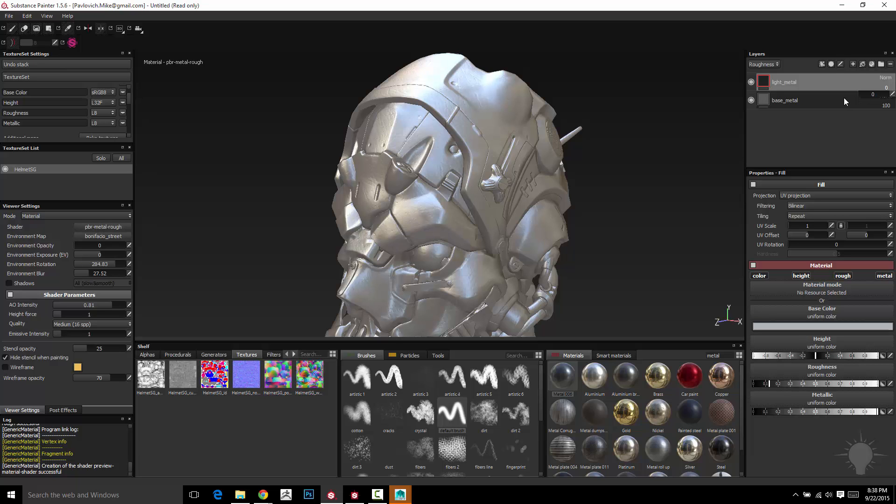
mouse_move(679, 138)
alt+mouse_down()
mouse_move(711, 140)
mouse_move(664, 138)
mouse_move(689, 135)
alt+mouse_up()
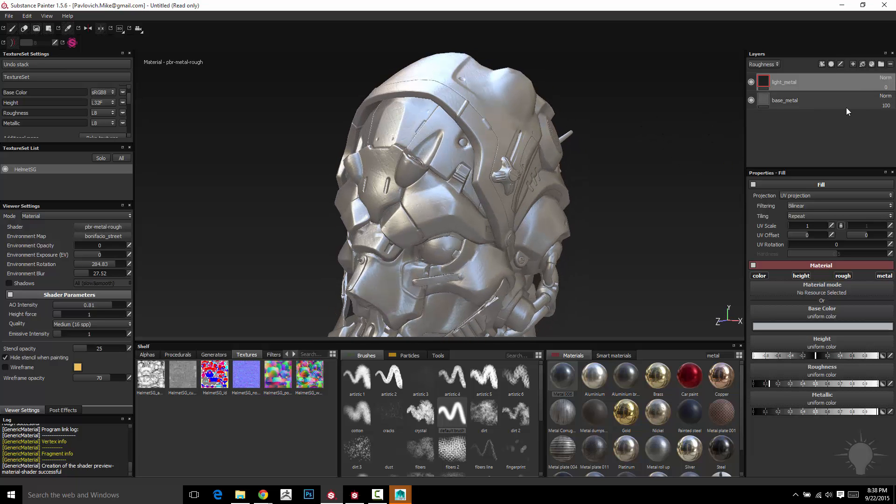
click(886, 88)
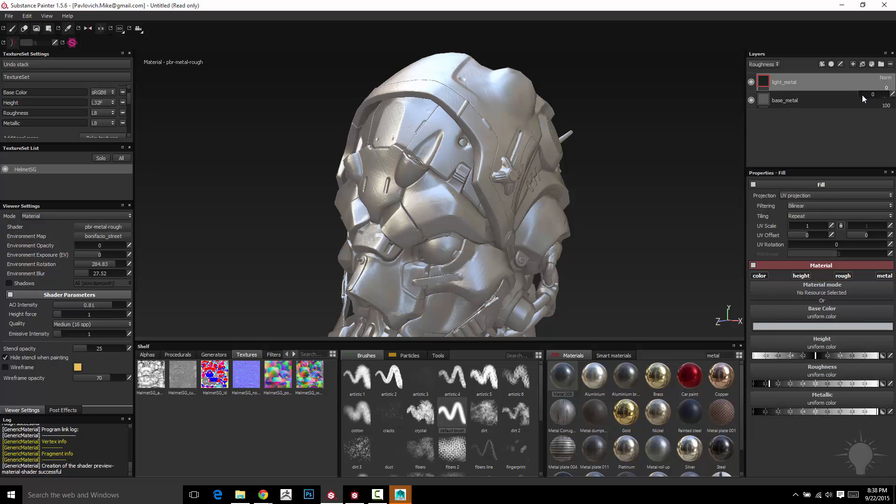
drag(863, 98, 892, 100)
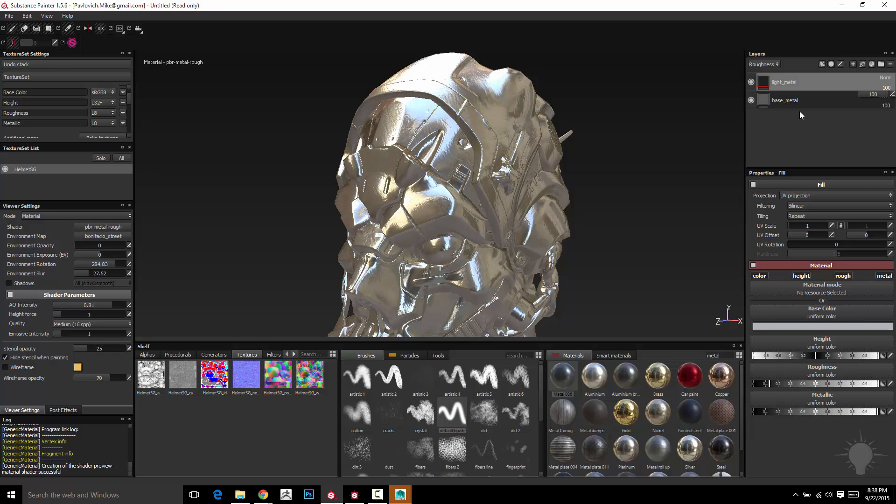
Step: Display the Height channel in the layer stack and toggle the base_metal layer's visibility off and on to compare
click(773, 66)
click(772, 77)
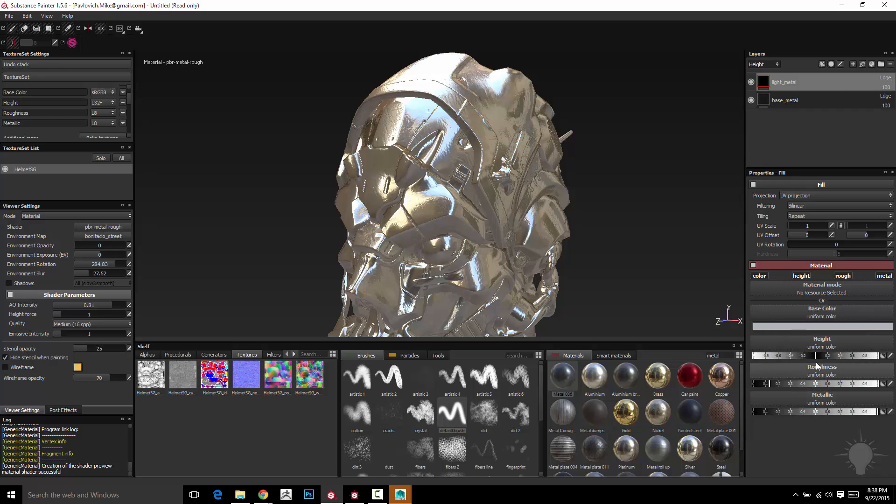
click(752, 101)
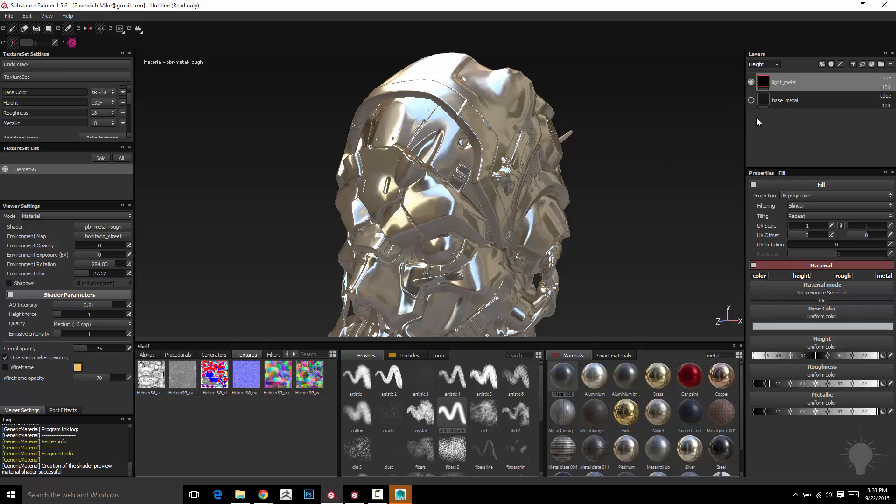
alt+drag(606, 160, 653, 141)
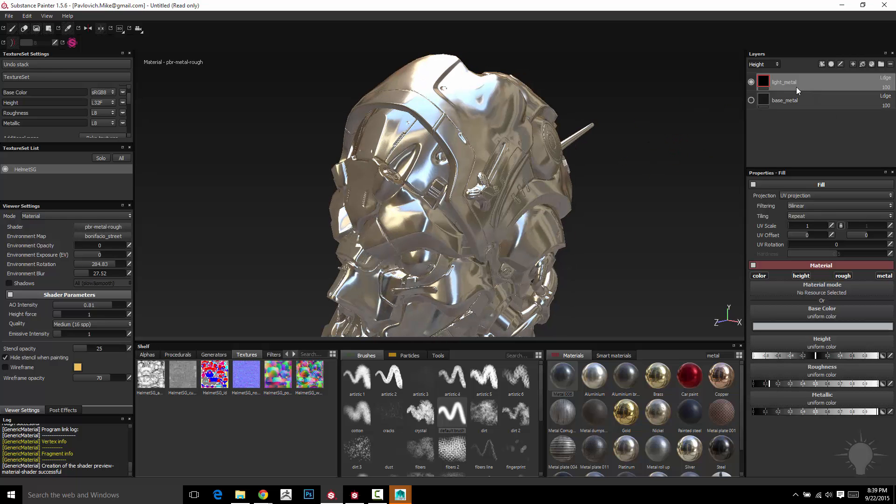
click(877, 78)
click(773, 125)
click(752, 100)
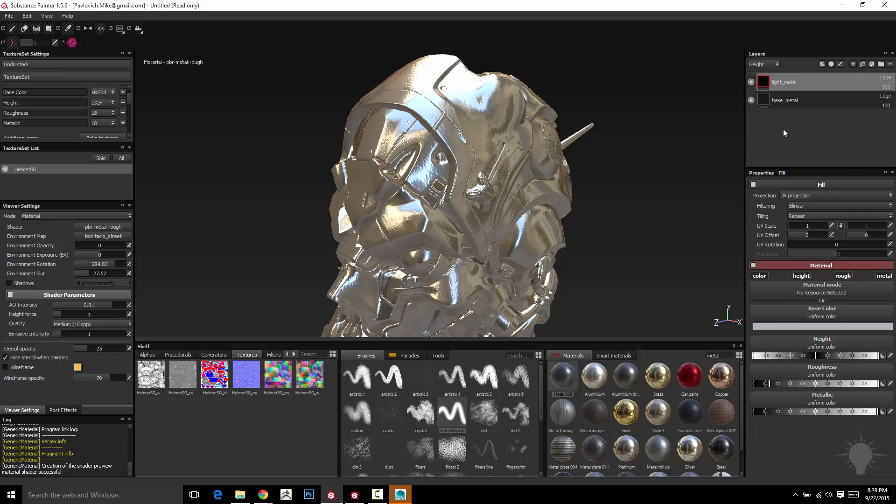
Step: Set the light_metal layer's Height blending mode to Replace
click(887, 78)
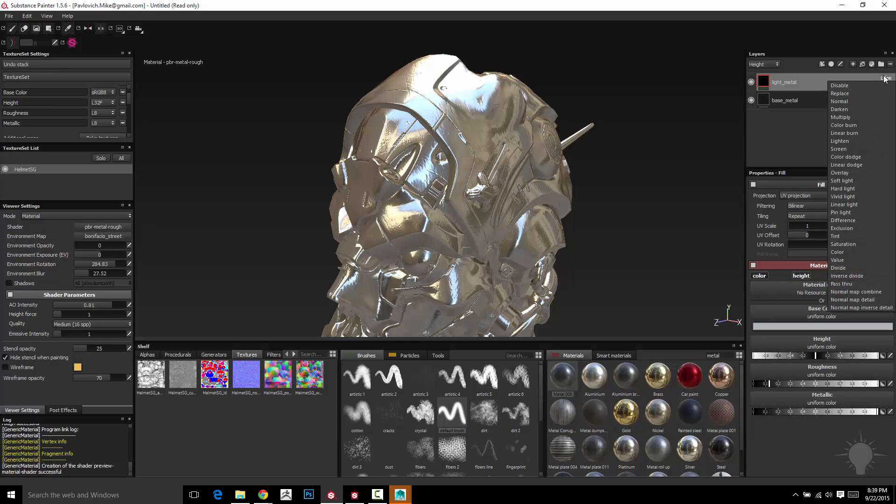
click(867, 93)
alt+drag(618, 115, 670, 132)
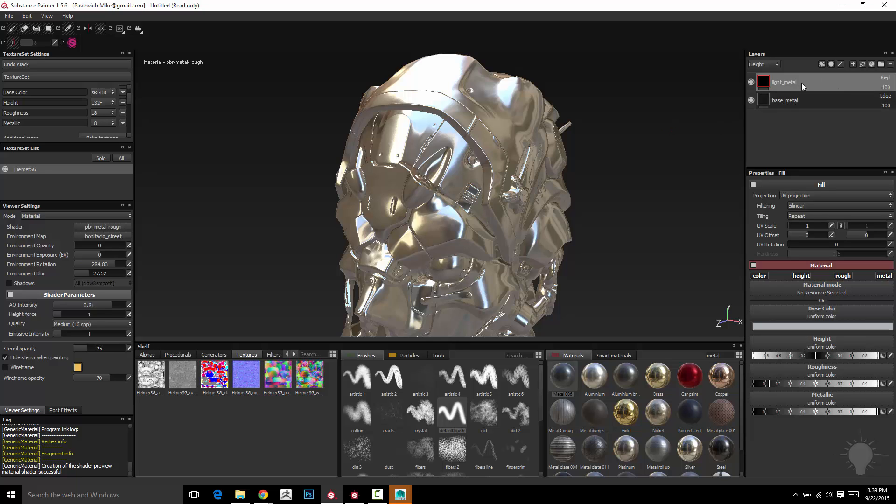
Step: Display the Base Color channel in the layer stack and hide the light_metal layer to compare the helmet
click(774, 66)
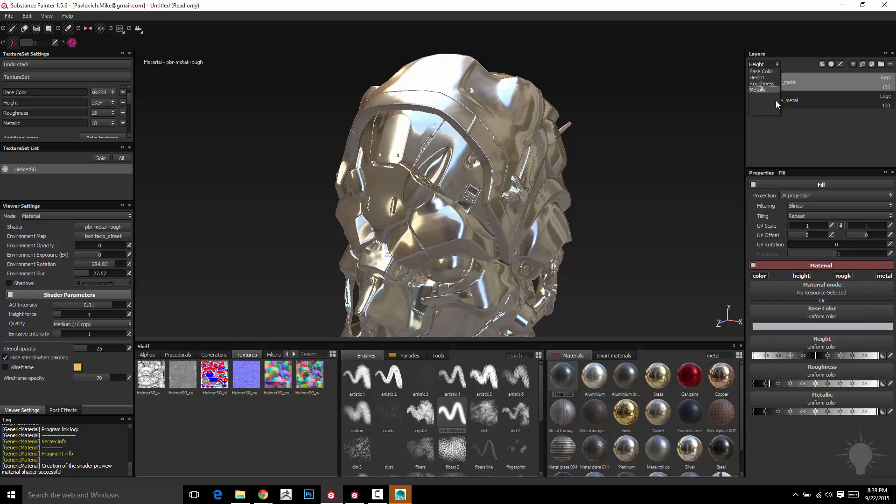
click(768, 71)
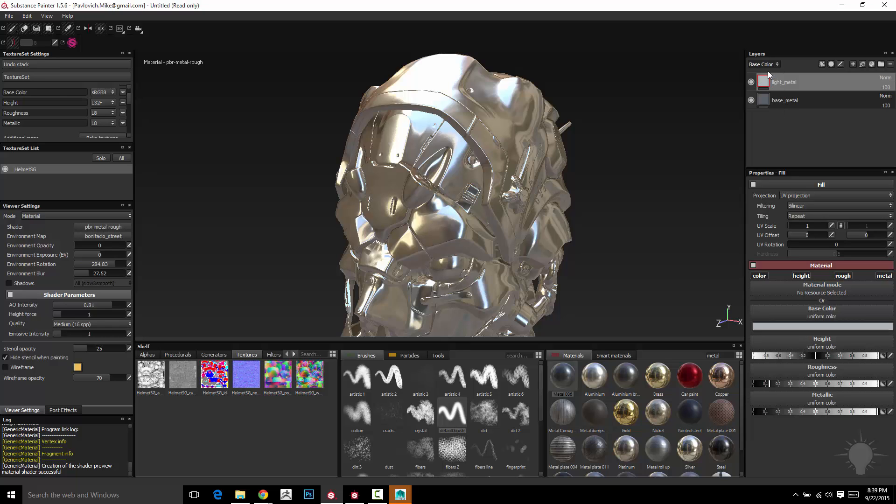
alt+drag(651, 135, 627, 133)
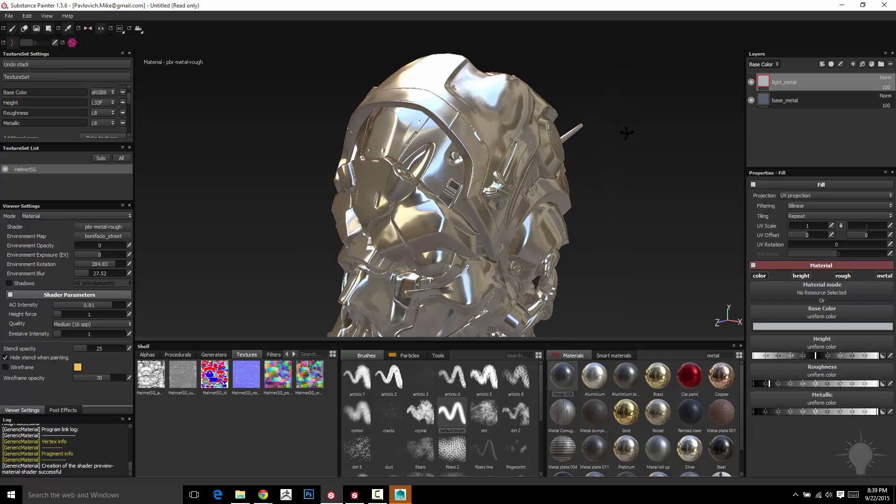
click(751, 82)
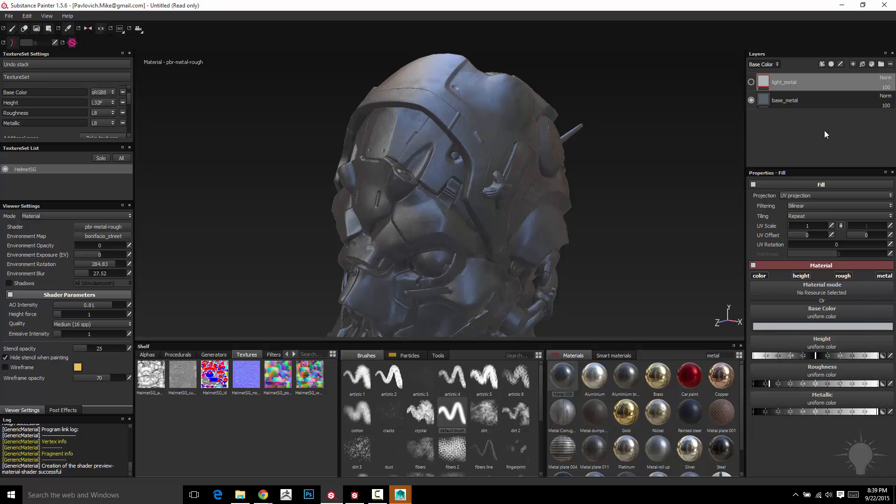
scroll(623, 213, down, 2)
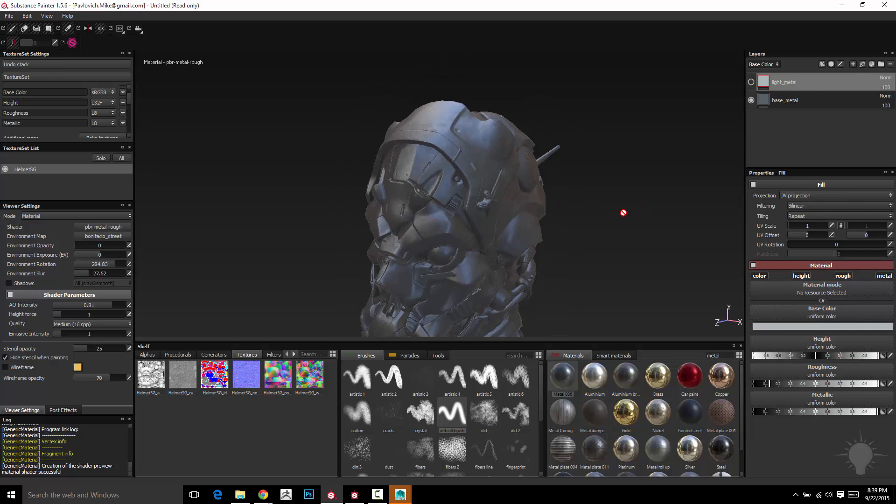
alt+drag(624, 213, 604, 160)
Step: Show the light_metal layer and cycle the viewport through the single-channel views Base Color, Height, Roughness and Metallic
key(c)
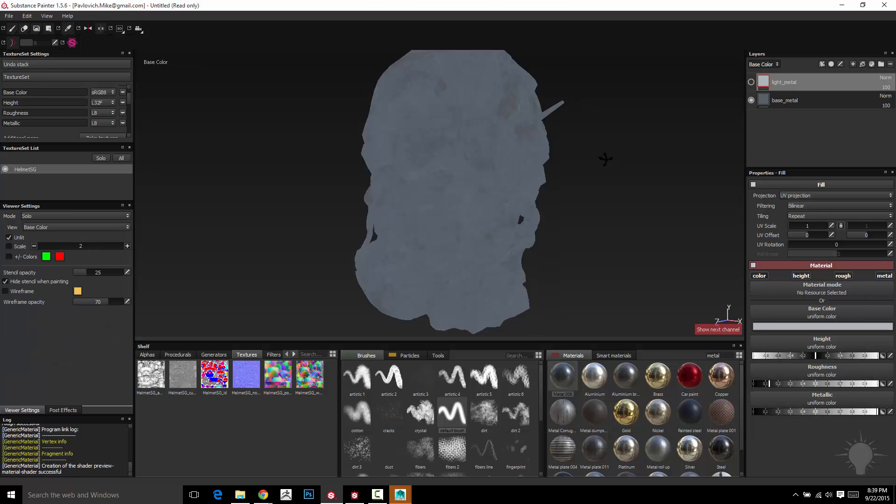
key(c)
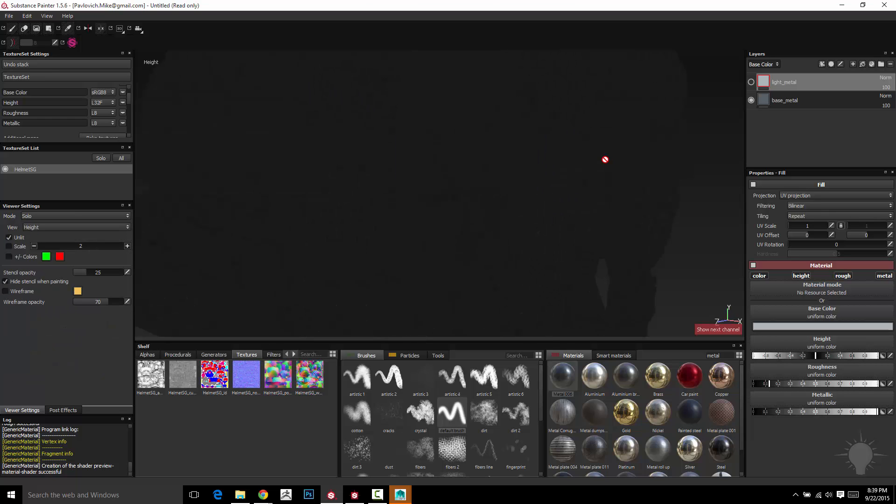
click(752, 83)
alt+drag(400, 201, 564, 188)
key(b)
key(b)
key(b)
key(b)
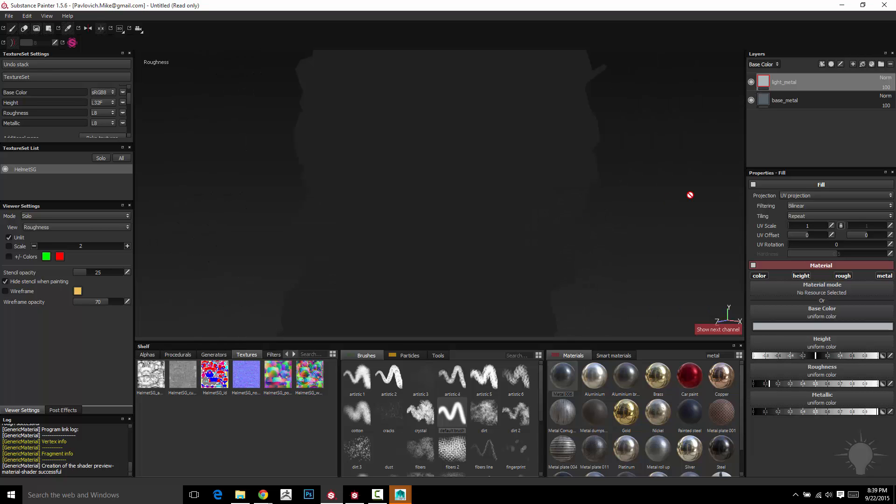
key(b)
key(b)
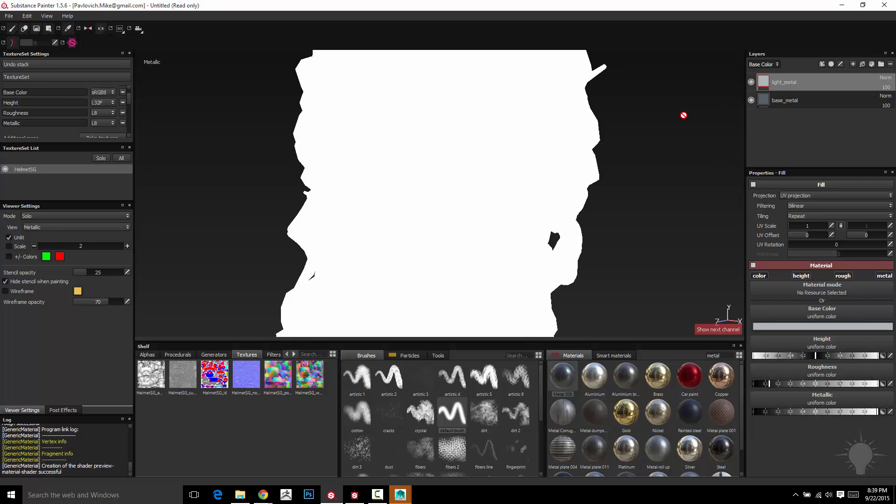
Step: Hide light_metal, cycle the single-channel views again, show the layer again, and return the viewport to the full material view
click(752, 82)
key(b)
key(b)
key(b)
key(b)
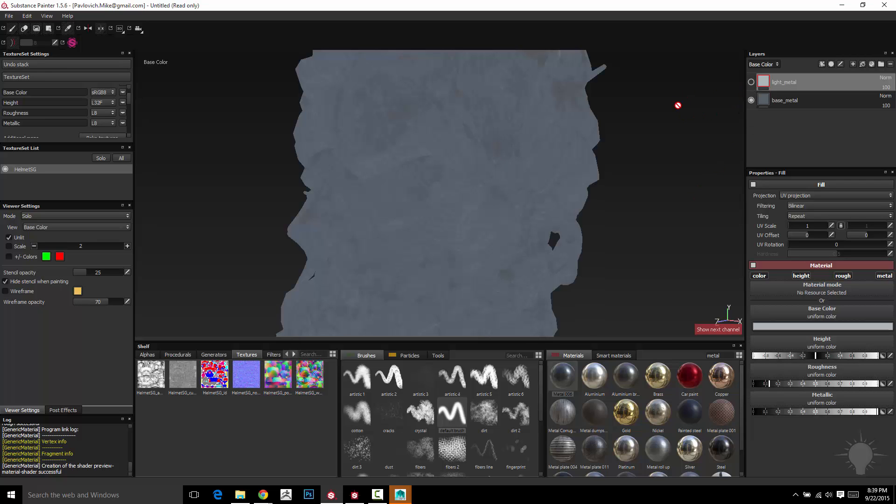
key(b)
key(b)
key(b)
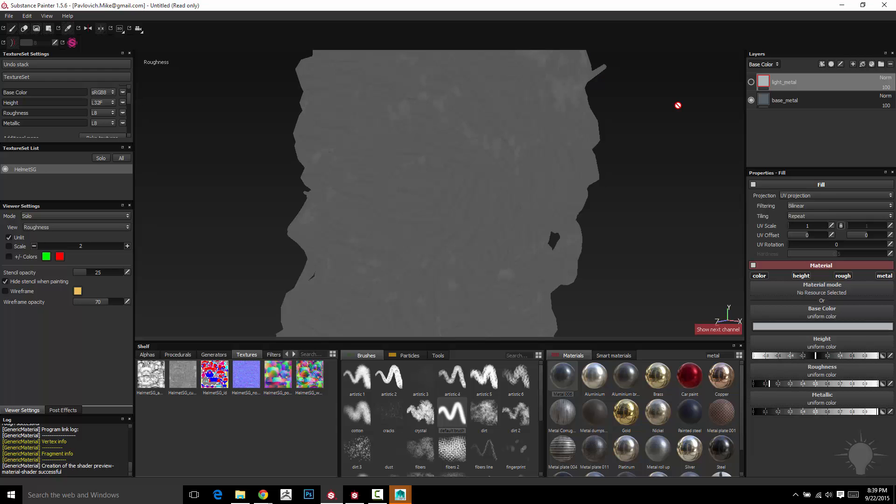
click(752, 82)
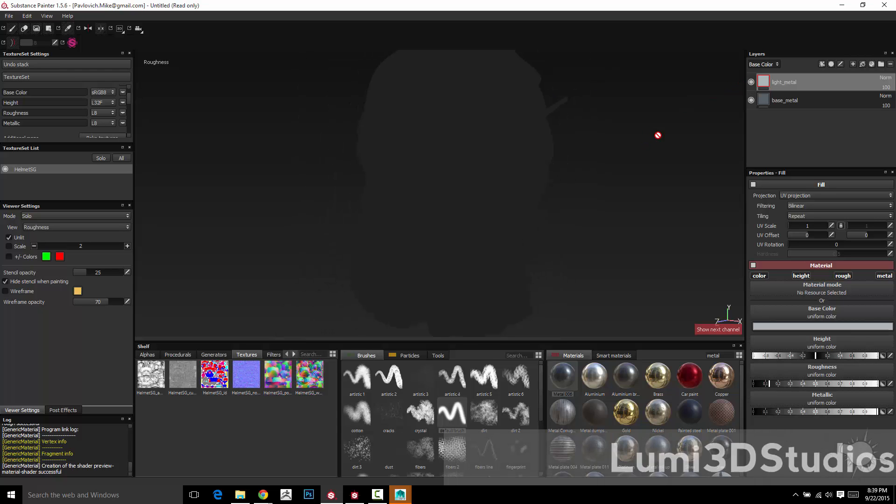
key(m)
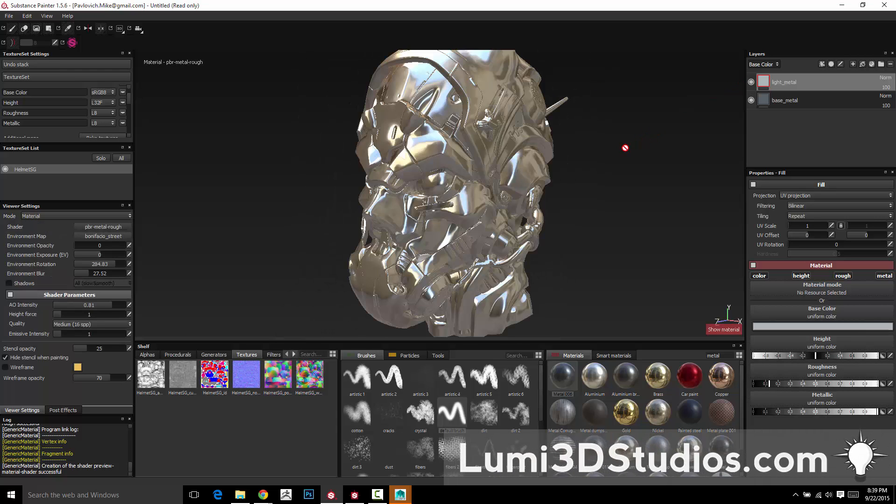
alt+drag(626, 148, 618, 174)
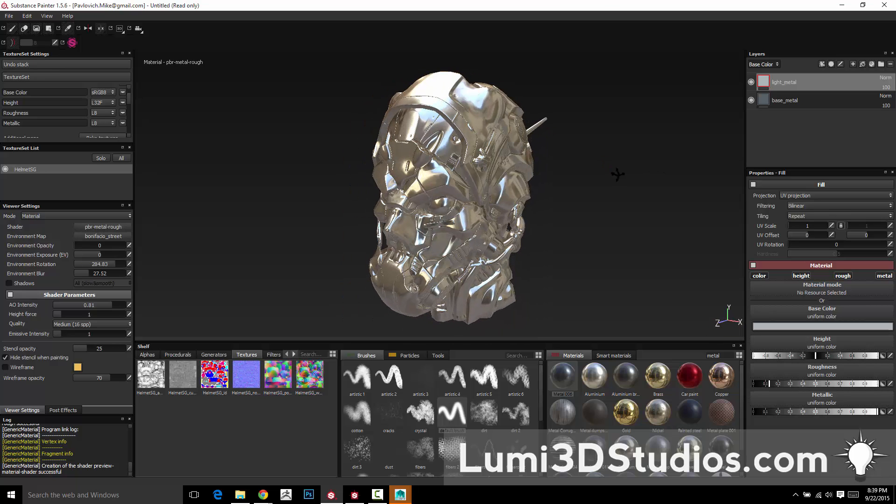